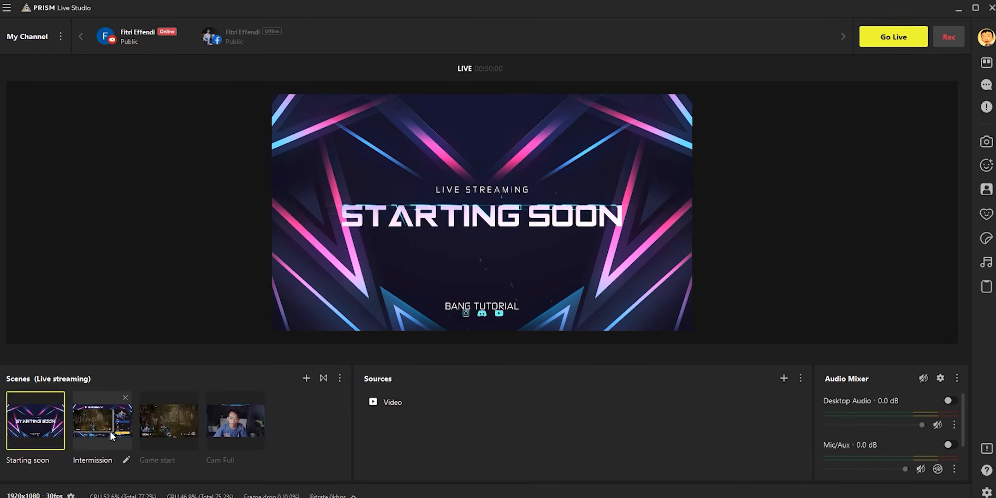
Preview the Intermission, Game start and Cam Full scenes one after another.
left_click(110, 432)
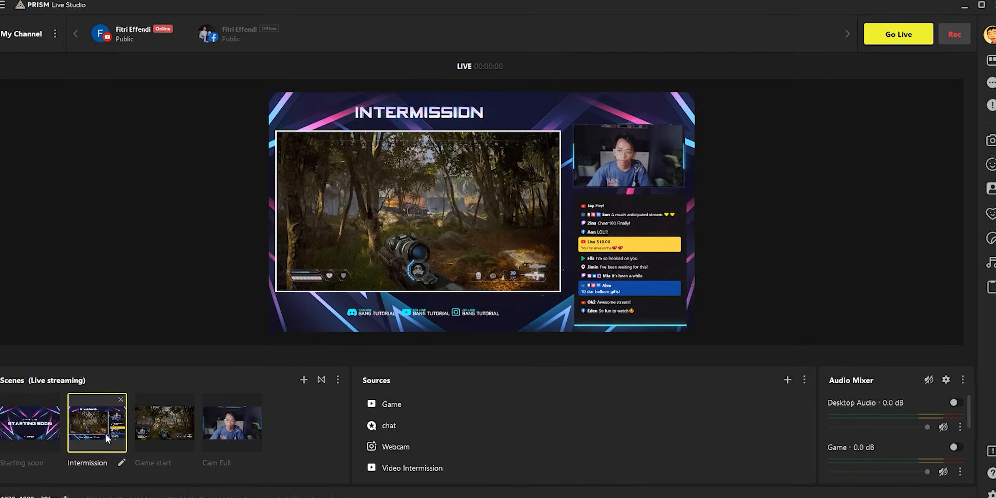
left_click(174, 429)
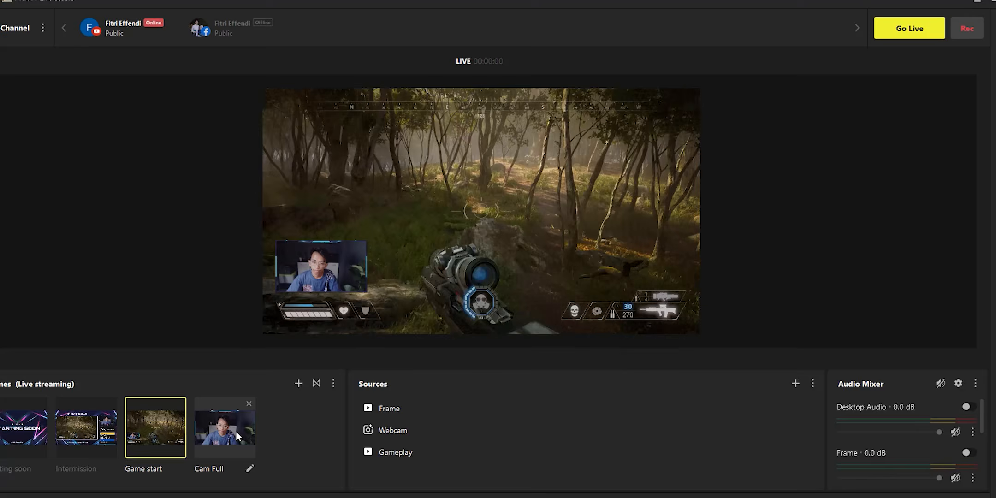
left_click(235, 430)
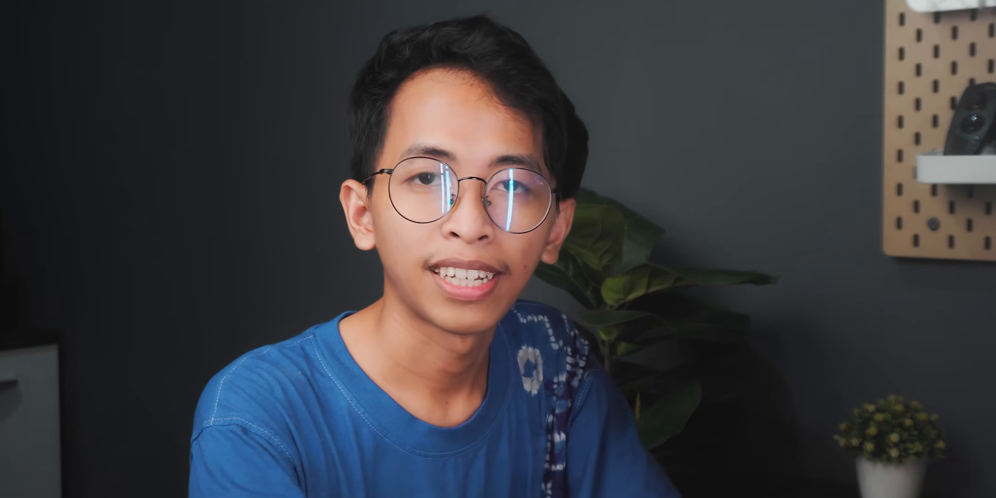
middle_click(935, 44)
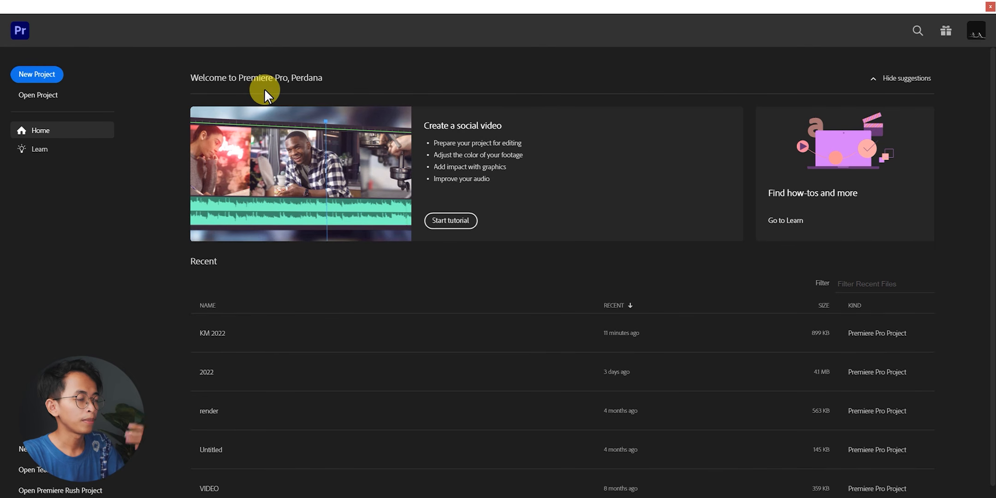
Switch to Premiere Pro and create a new project named Stinger Transition.
left_click(50, 75)
type("Sting")
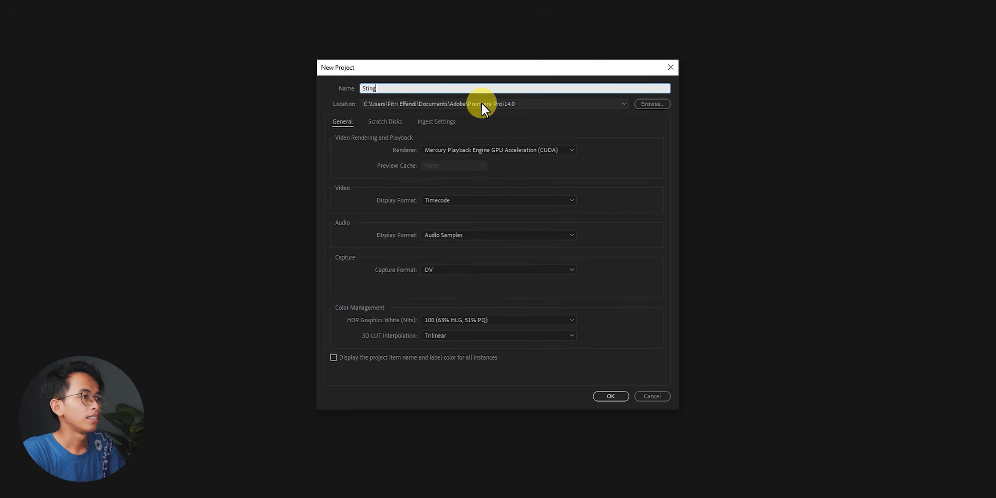
type("er")
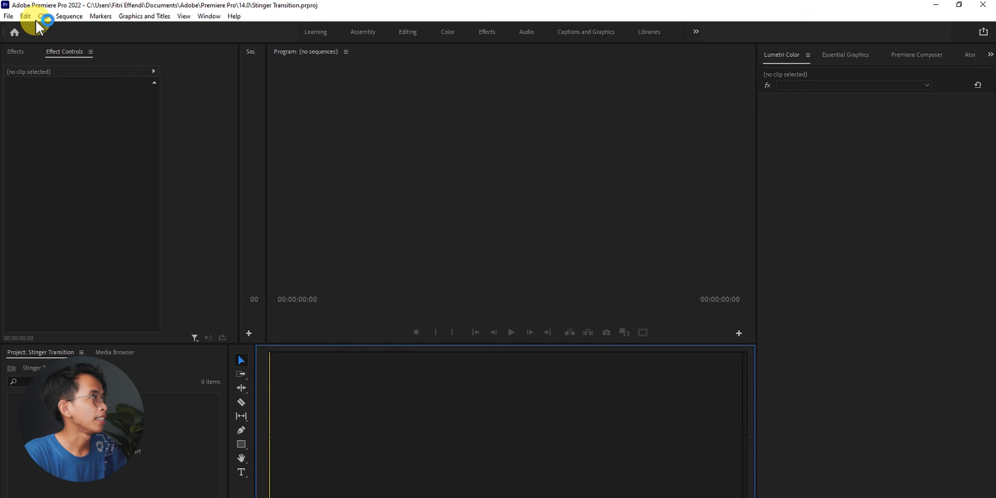
Create a 1920 by 1080 sequence at 30.00 frames/second named Stinger Transition.
left_click(9, 16)
mouse_move(26, 29)
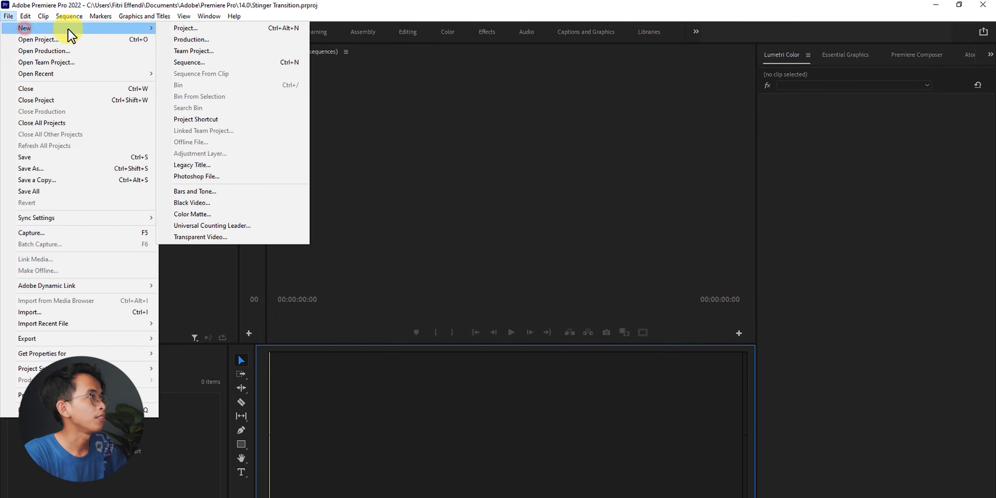
left_click(284, 65)
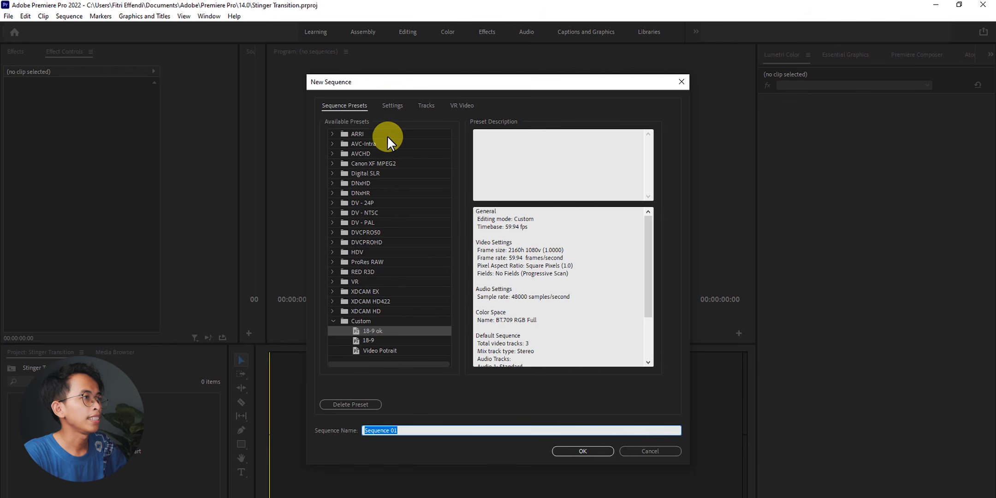
left_click(395, 106)
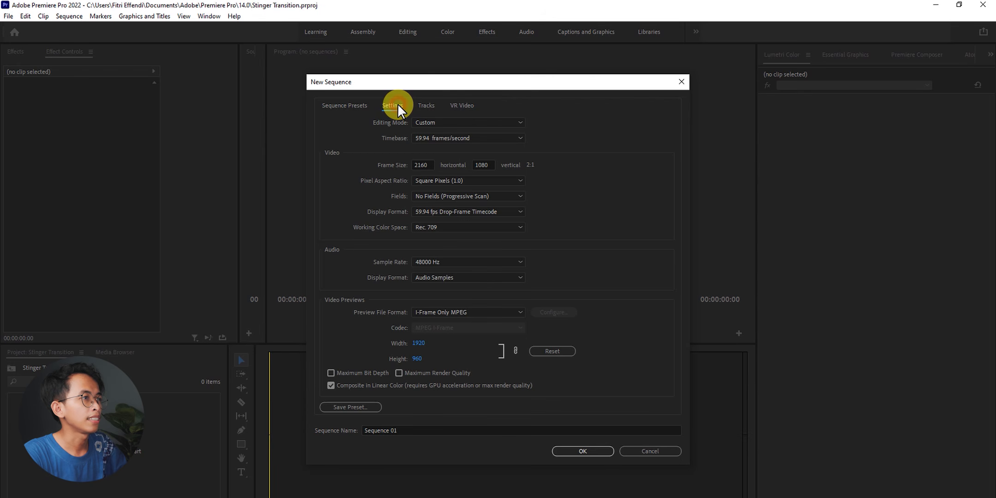
left_click(426, 137)
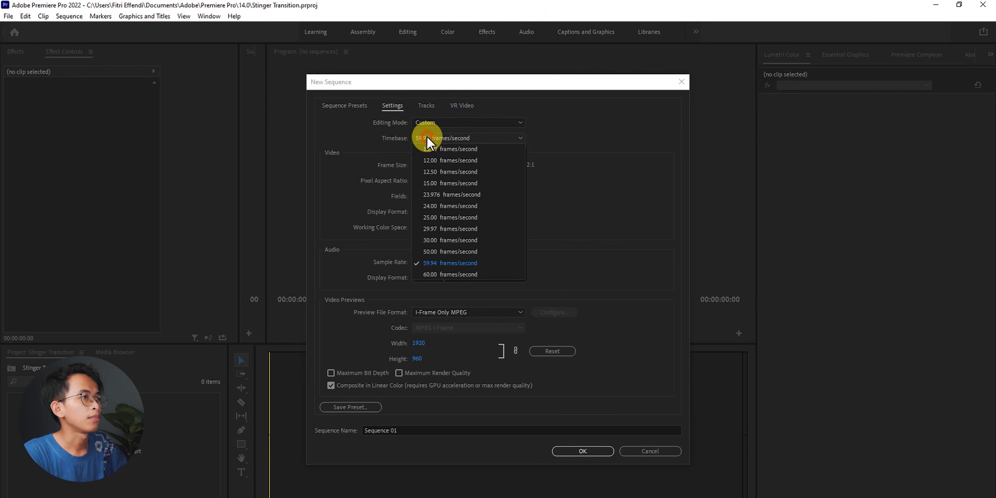
left_click(459, 240)
left_click_drag(430, 163, 408, 164)
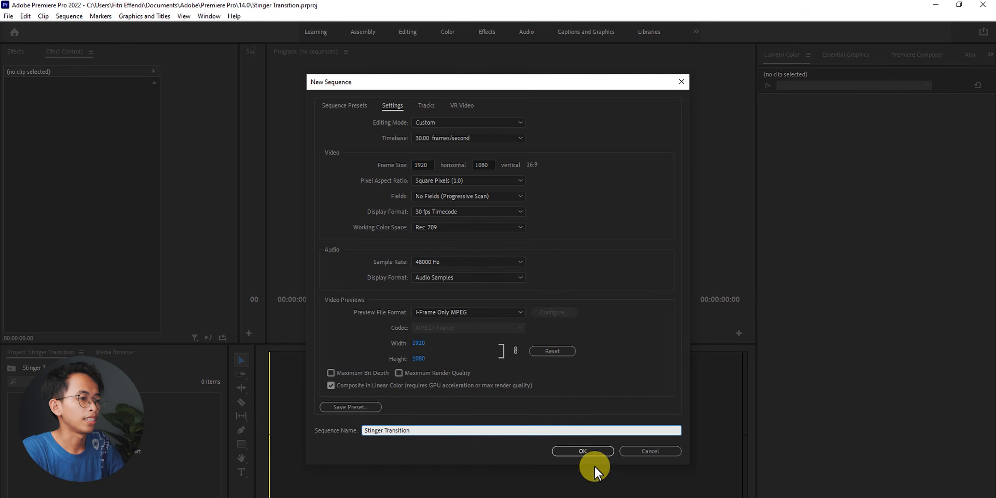
left_click(591, 450)
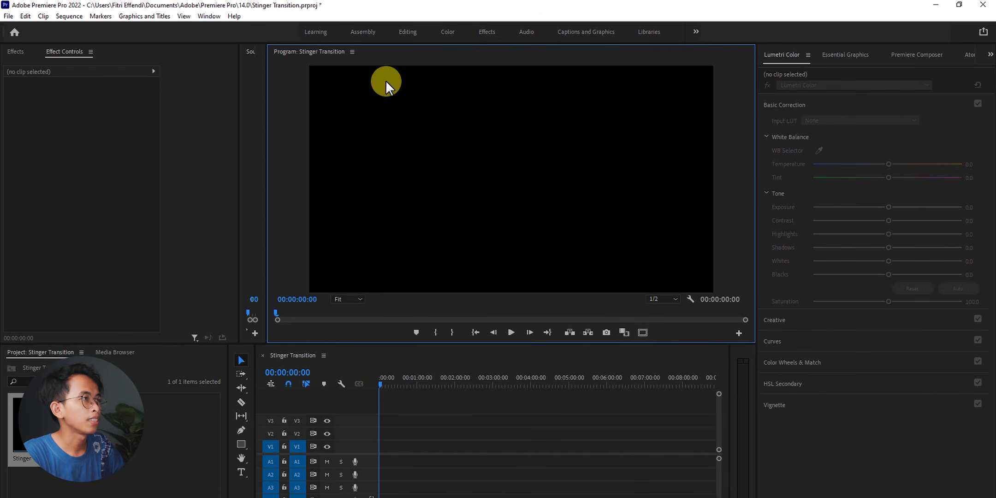
Draw a rectangle over most of the empty frame with the Rectangle Tool.
left_click(342, 71)
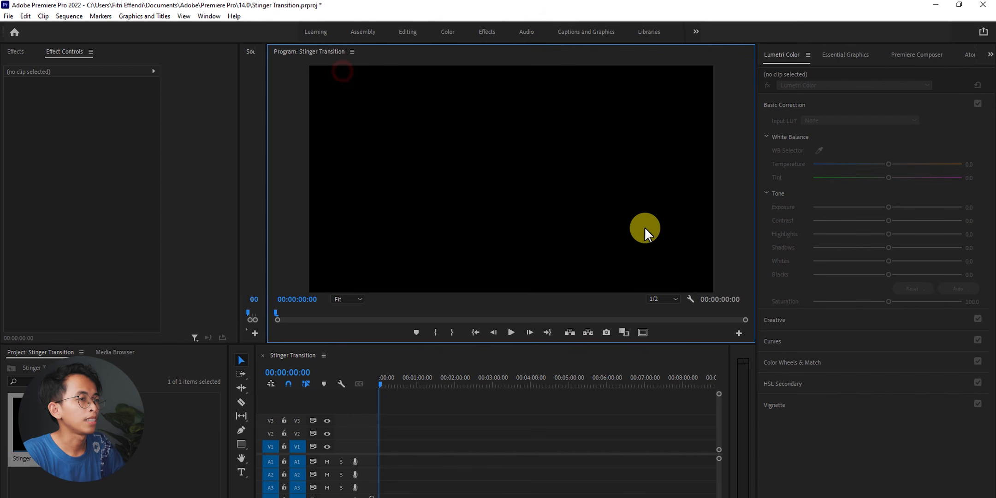
left_click(245, 441)
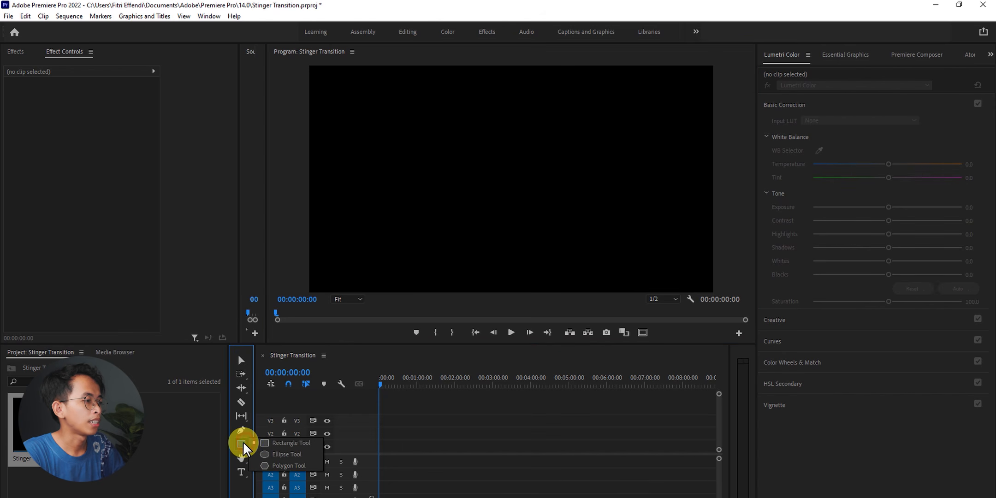
left_click(243, 442)
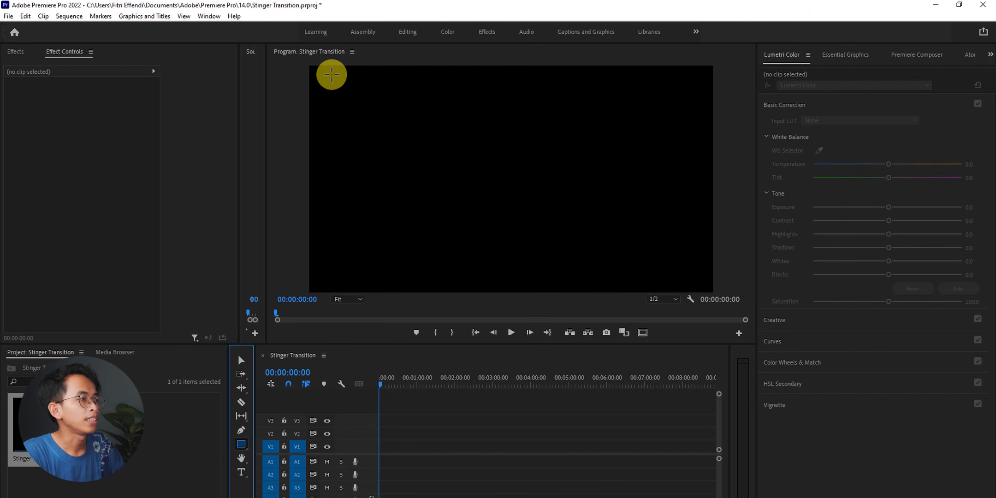
left_click_drag(323, 71, 740, 293)
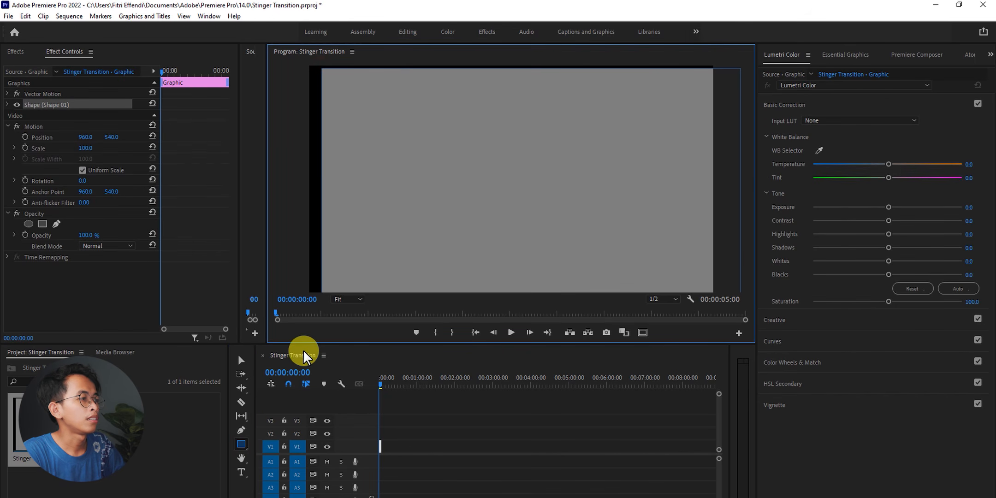
Reposition and resize the rectangle to about 2089 by 1189 so it covers the whole frame.
left_click(241, 360)
left_click(437, 181)
mouse_move(474, 181)
left_mouse_down()
mouse_move(458, 170)
mouse_move(472, 171)
left_mouse_up()
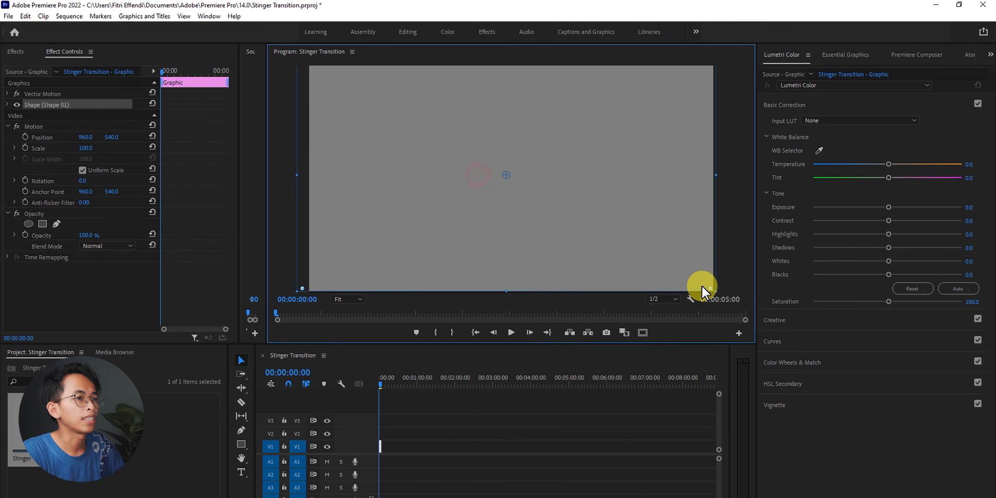
left_click_drag(712, 289, 571, 214)
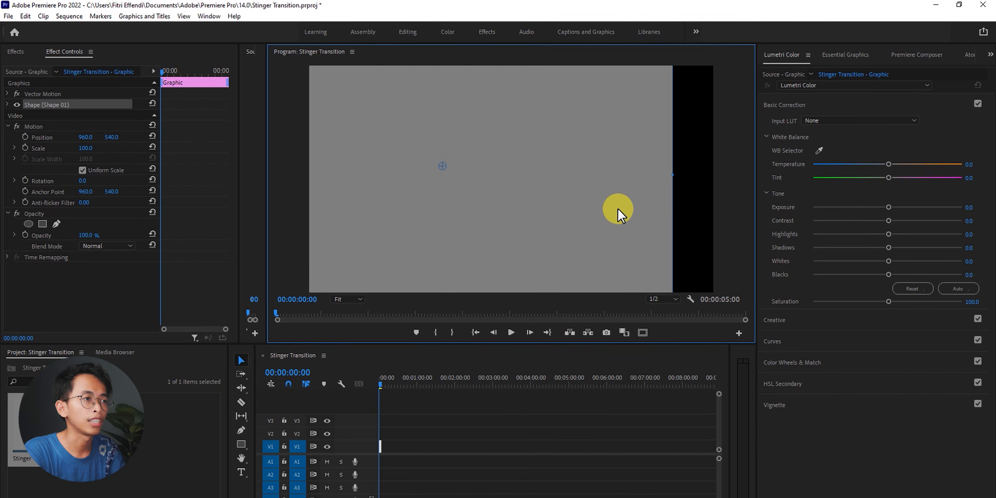
left_click_drag(633, 202, 713, 206)
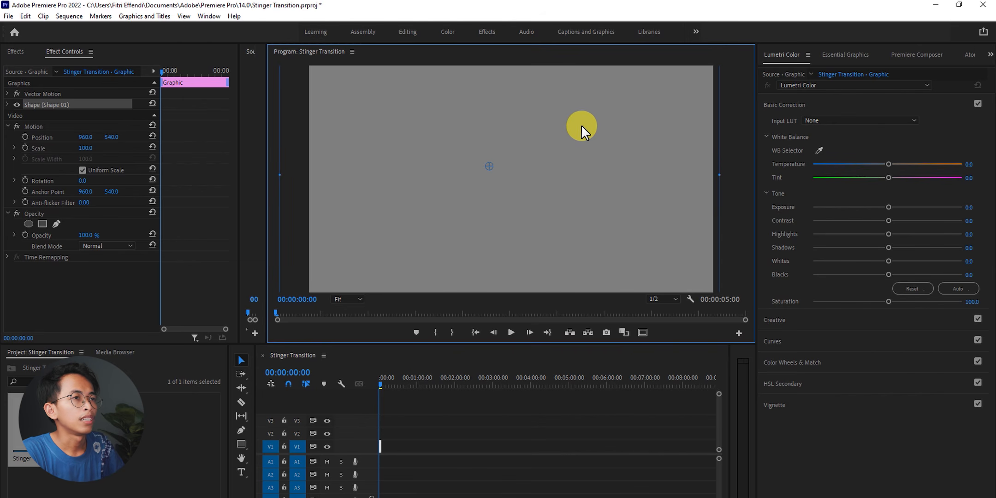
Change the rectangle's fill to a very dark reddish brown in Essential Graphics.
left_click(844, 54)
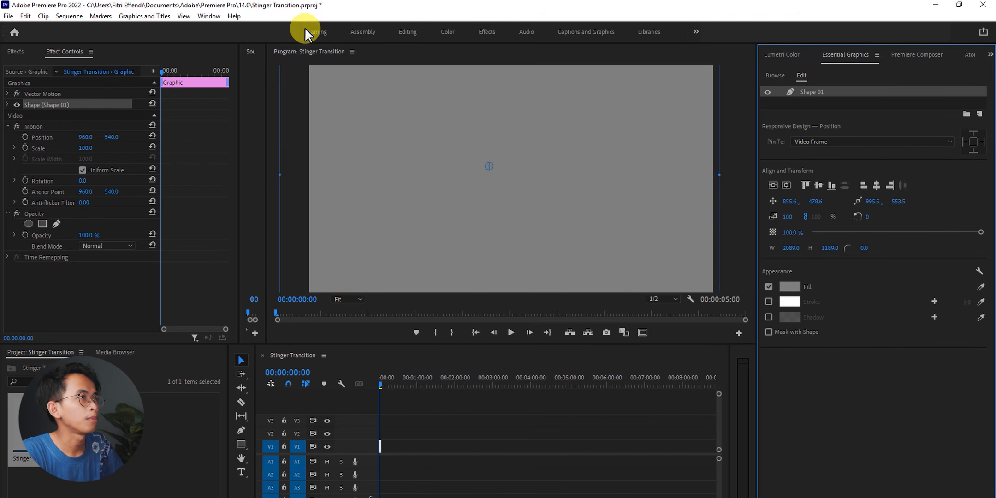
left_click(211, 16)
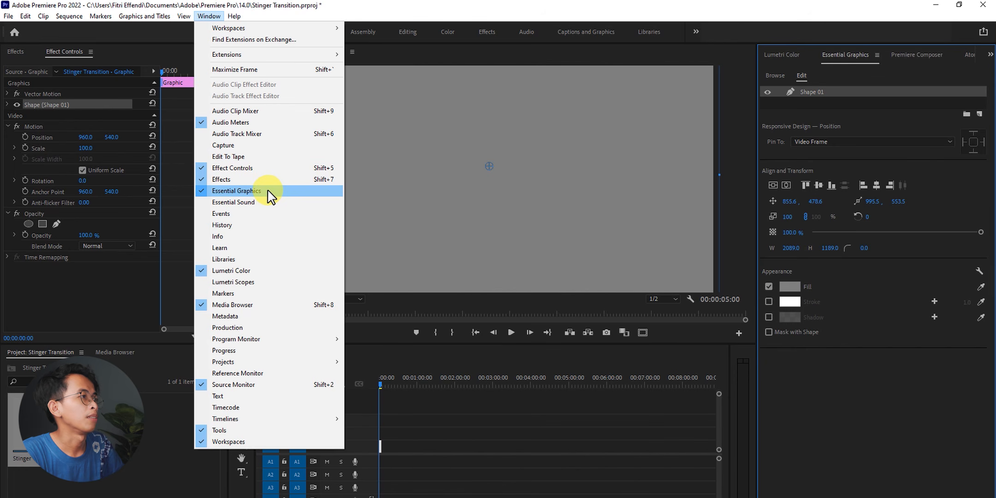
left_click(802, 96)
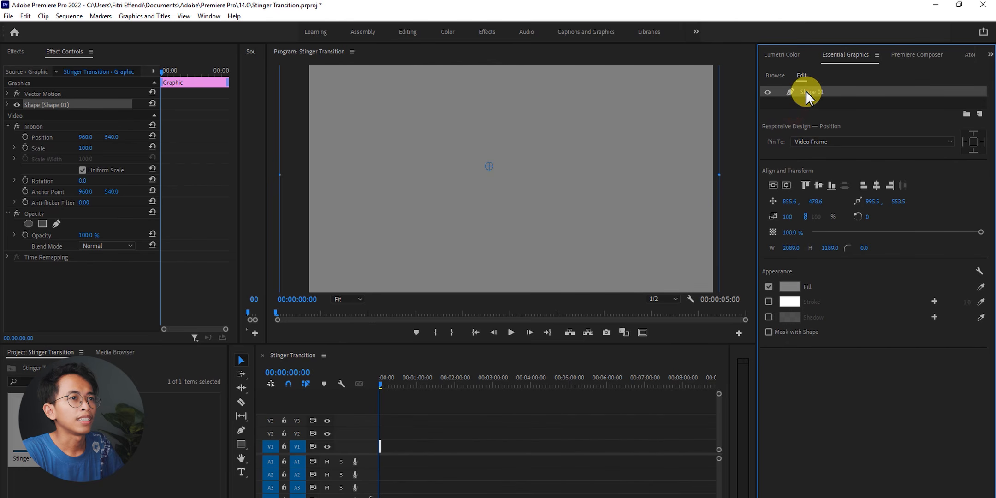
double_click(805, 91)
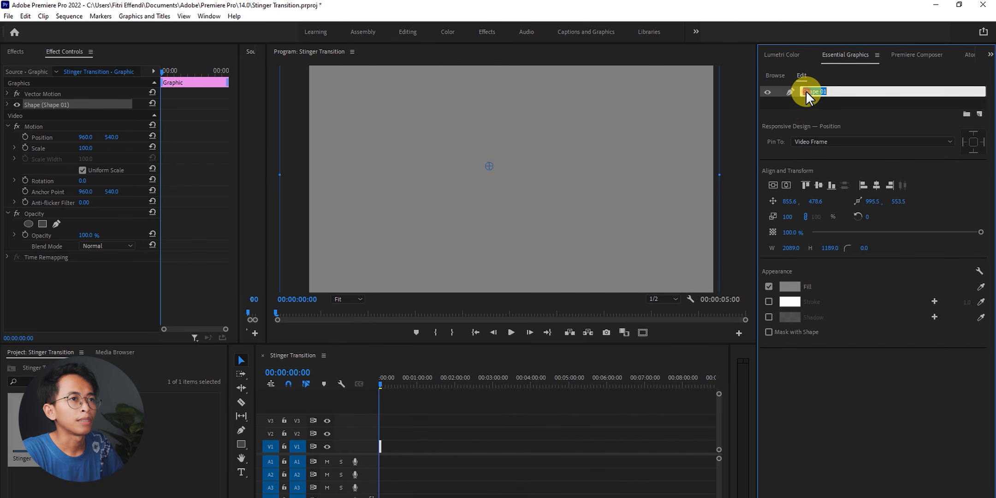
left_click(792, 286)
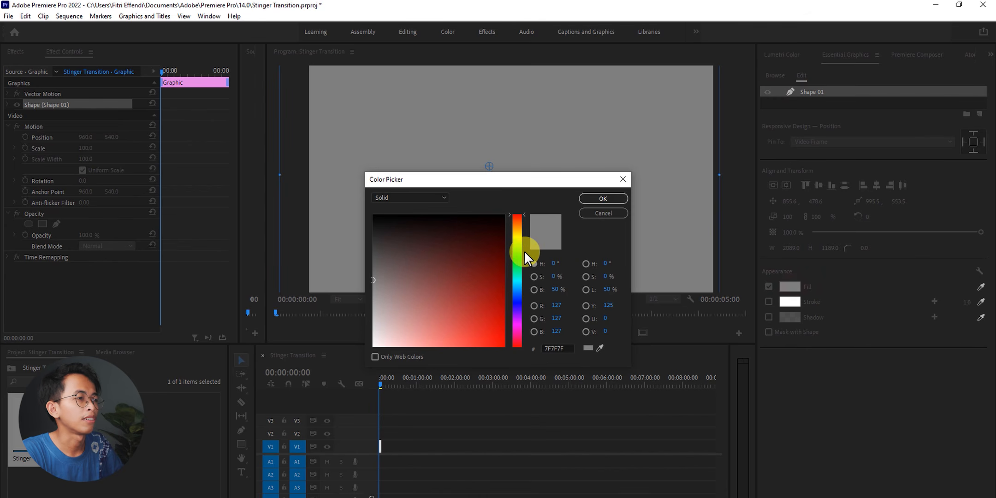
mouse_move(441, 234)
left_mouse_down()
mouse_move(426, 226)
mouse_move(421, 238)
mouse_move(425, 231)
mouse_move(406, 236)
left_mouse_up()
left_click(609, 199)
Fit the graphic clip in the timeline and nudge its rectangle to about 865.3, 478.6, still covering the frame.
left_click(428, 422)
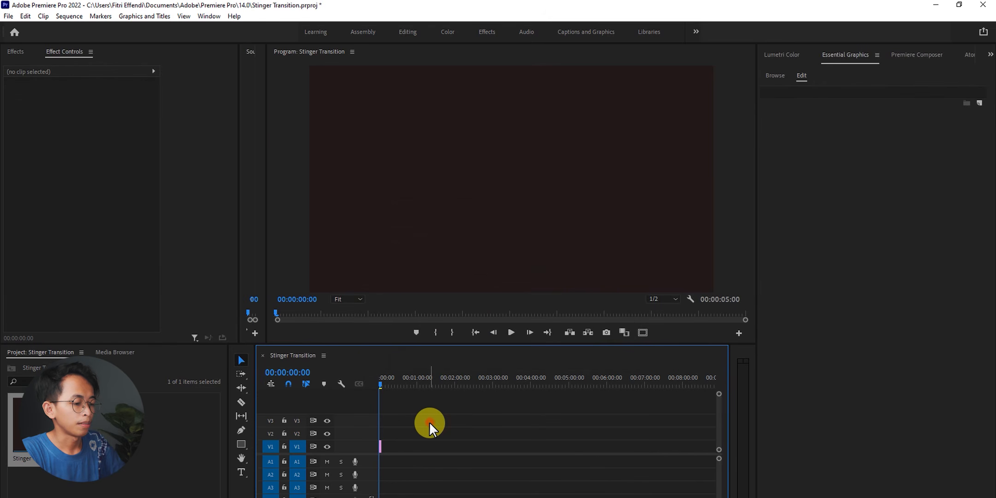
key("backslash")
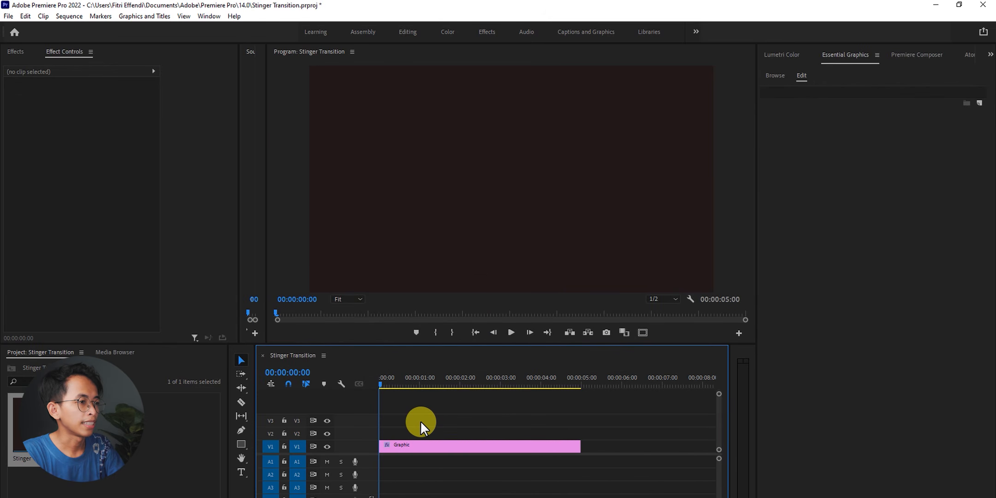
left_click(421, 446)
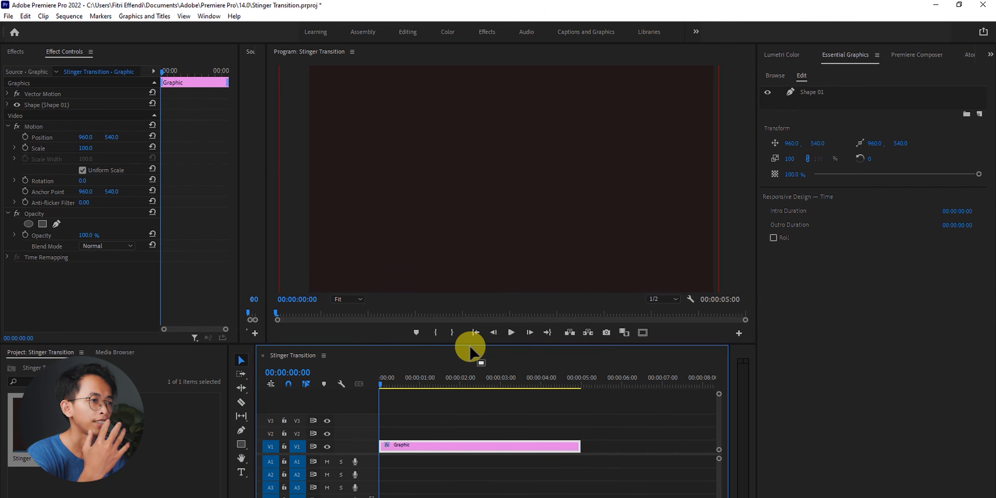
left_click(541, 217)
left_click_drag(661, 217, 693, 228)
Add a Position keyframe at the clip's start and move the graphic off the frame's left side to about -967.4, 540.0.
left_click_drag(413, 387, 449, 379)
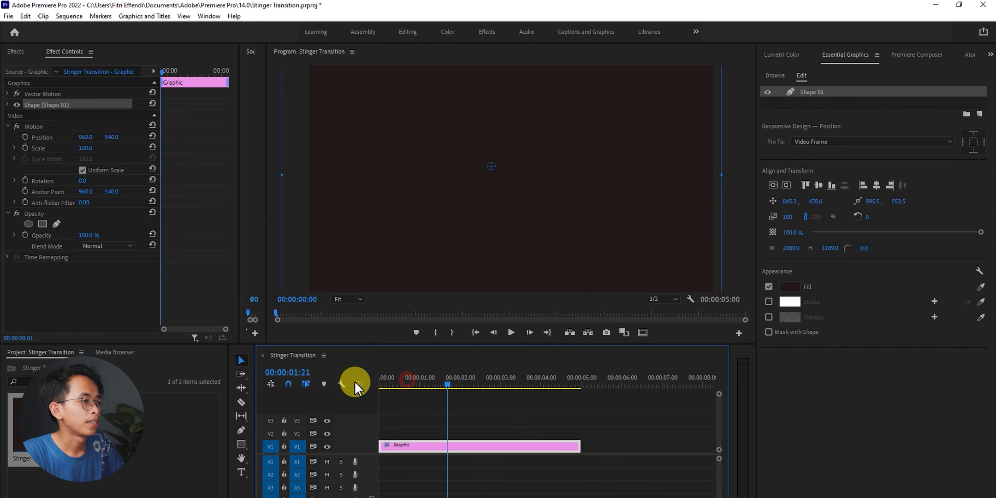
key("Home")
key("=")
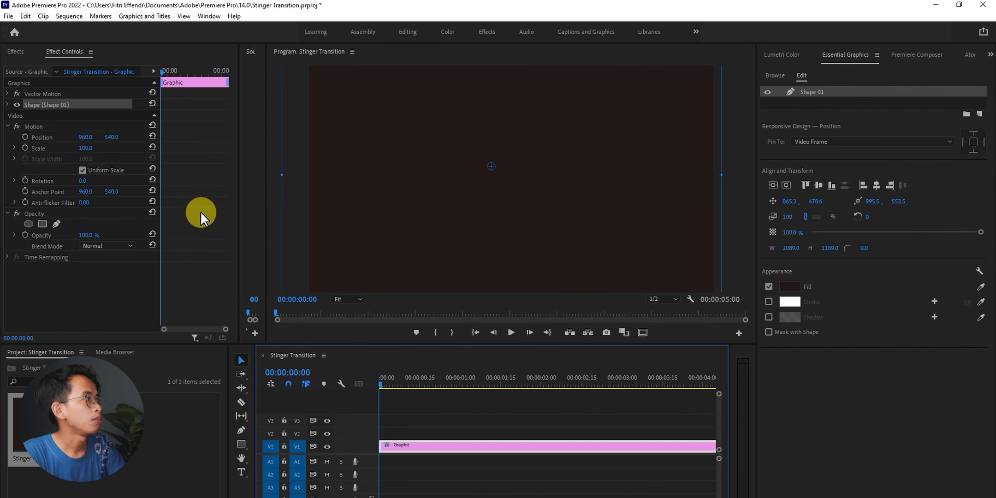
left_click(25, 137)
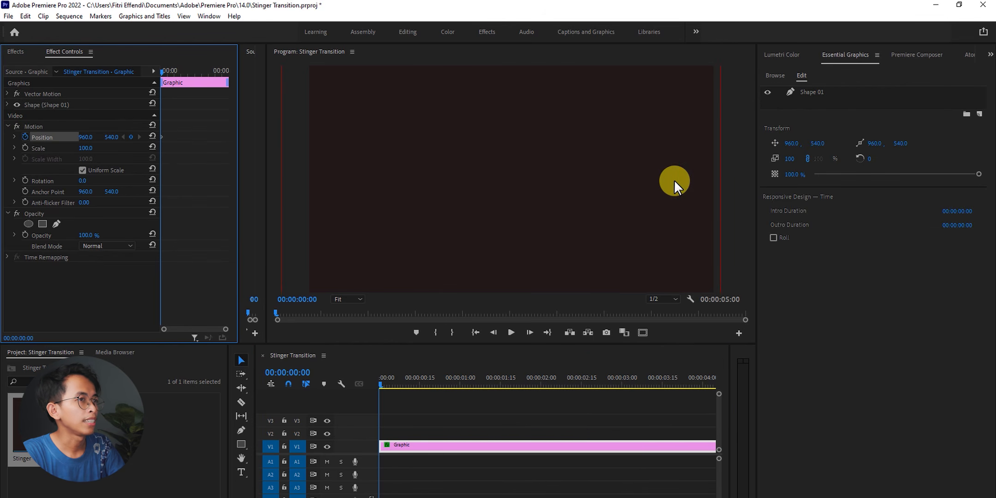
left_click(42, 127)
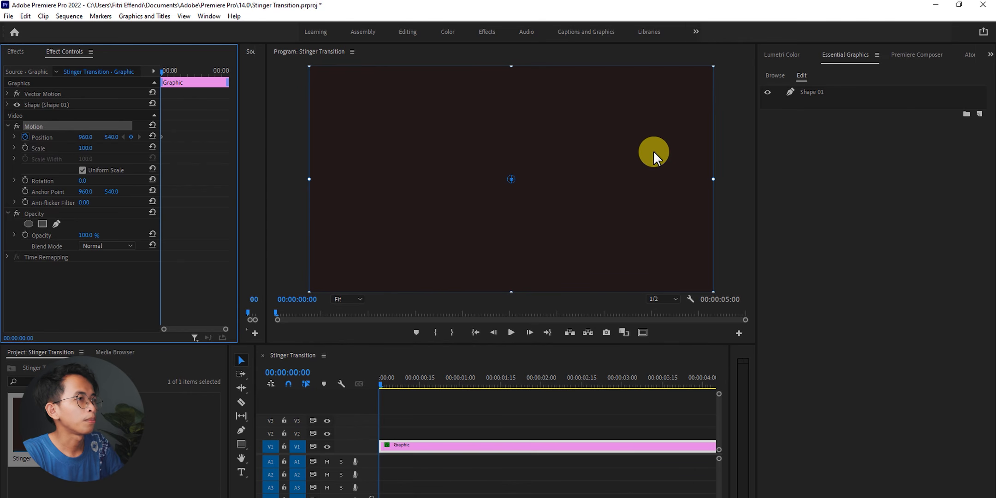
left_click_drag(653, 151, 281, 156)
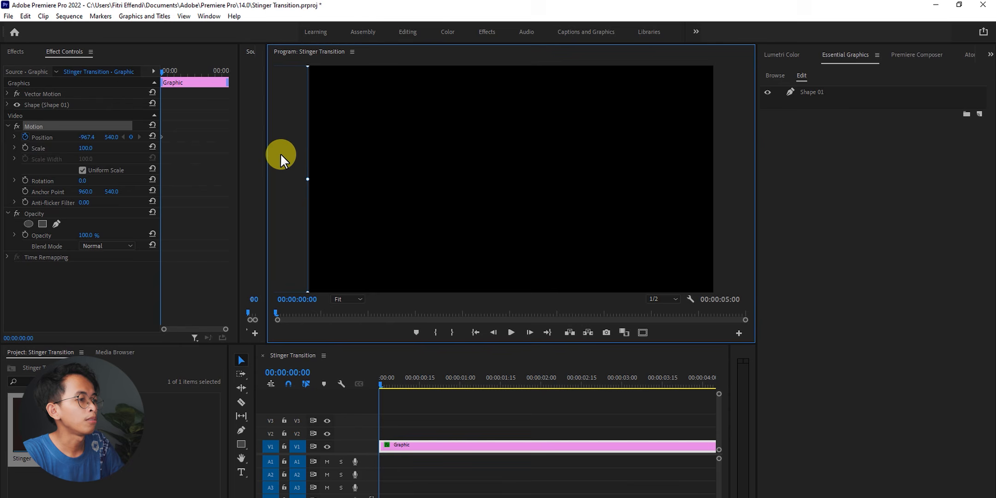
At 00:00:00:10, move the graphic back over the frame to about 957.5, 540.0, with its scale at about 102.8.
left_click(429, 402)
left_click(410, 381)
left_click_drag(414, 381, 406, 380)
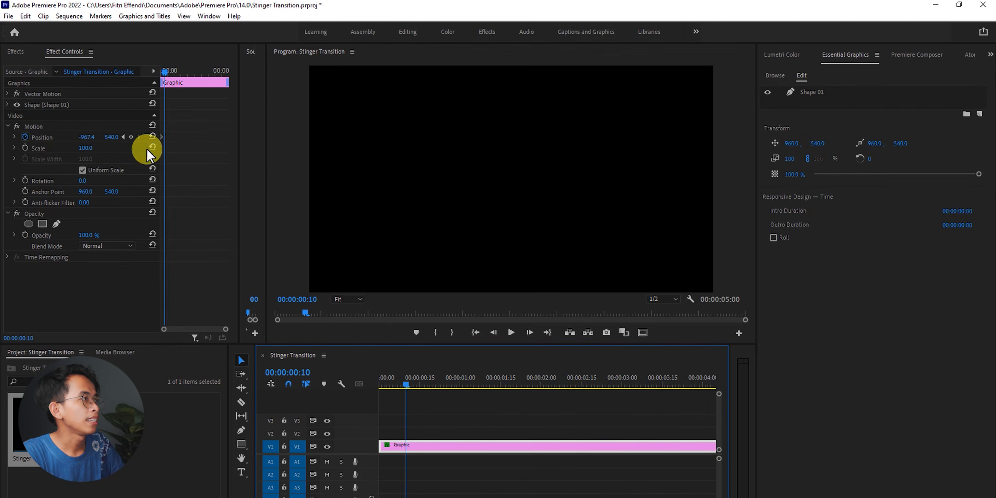
left_click(55, 127)
left_click_drag(290, 175, 694, 184)
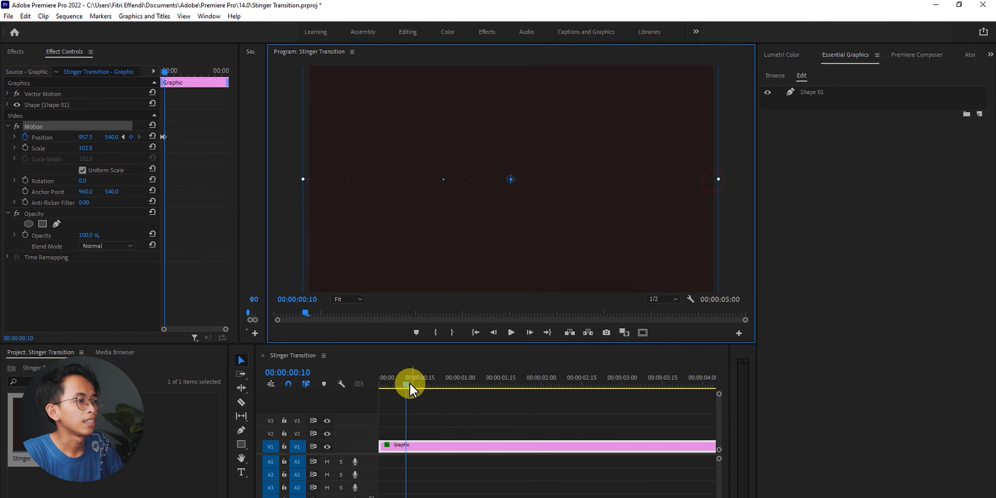
Play the slide-in animation from the start and scrub through its Position keyframes.
left_click_drag(409, 382, 376, 375)
key("space")
left_click_drag(186, 73, 157, 83)
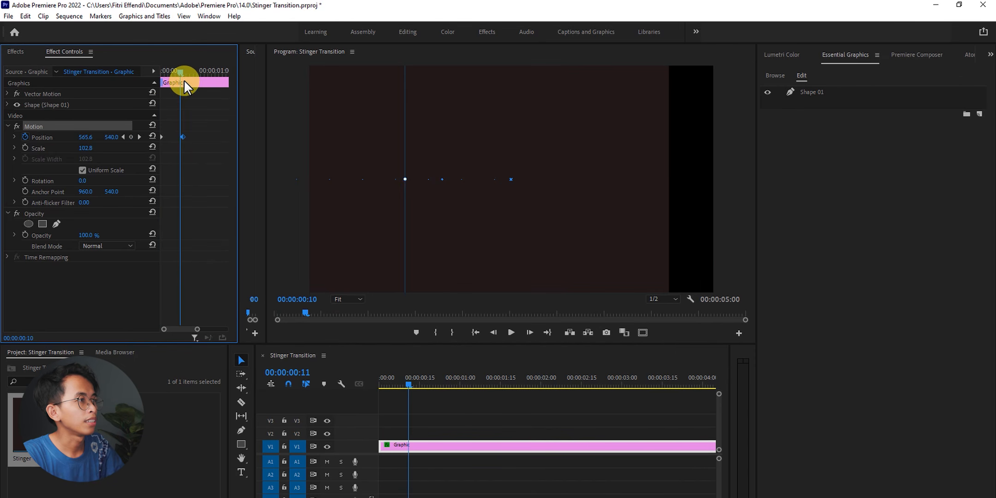
Apply Ease In temporal interpolation to both Position keyframes of the graphic.
left_click(200, 126)
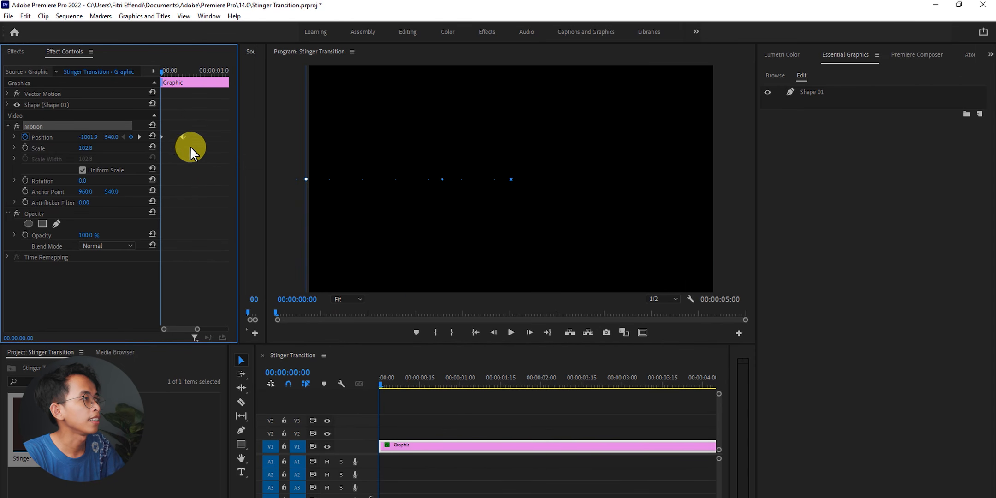
left_click_drag(206, 151, 155, 130)
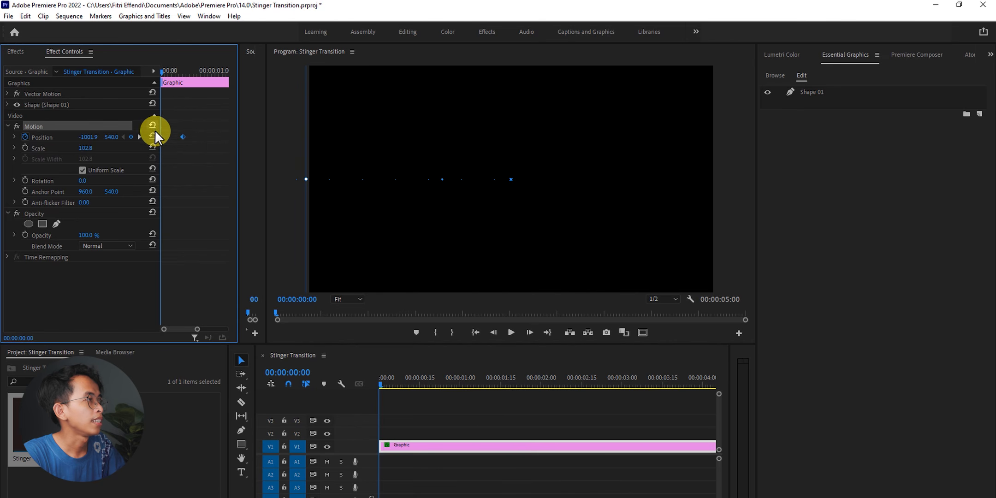
right_click(180, 138)
left_click(231, 225)
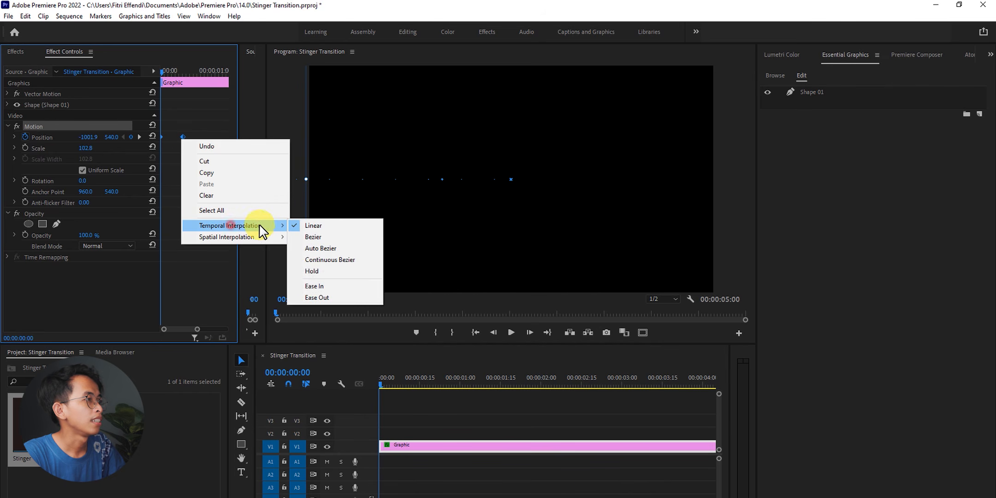
left_click(331, 286)
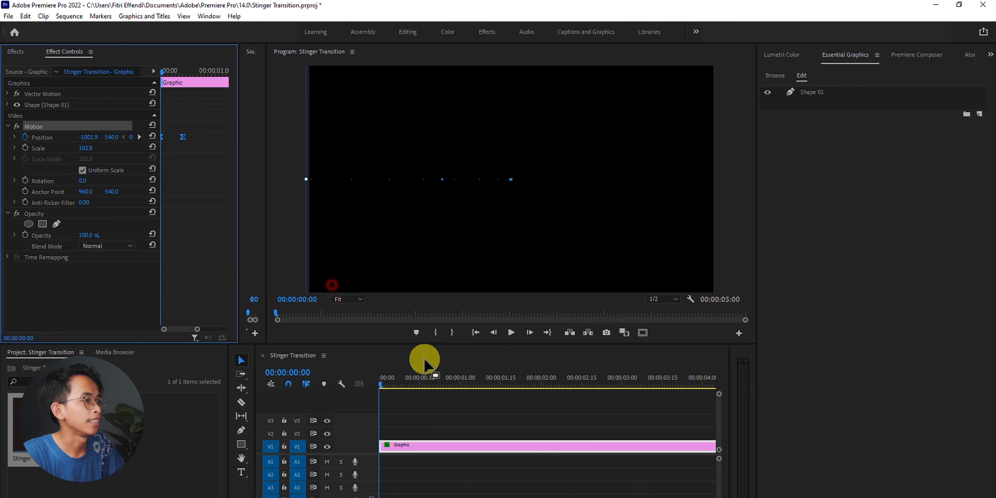
Play the eased slide-in animation from the start of the sequence.
key("space")
left_click_drag(404, 380, 341, 383)
key("space")
key("space")
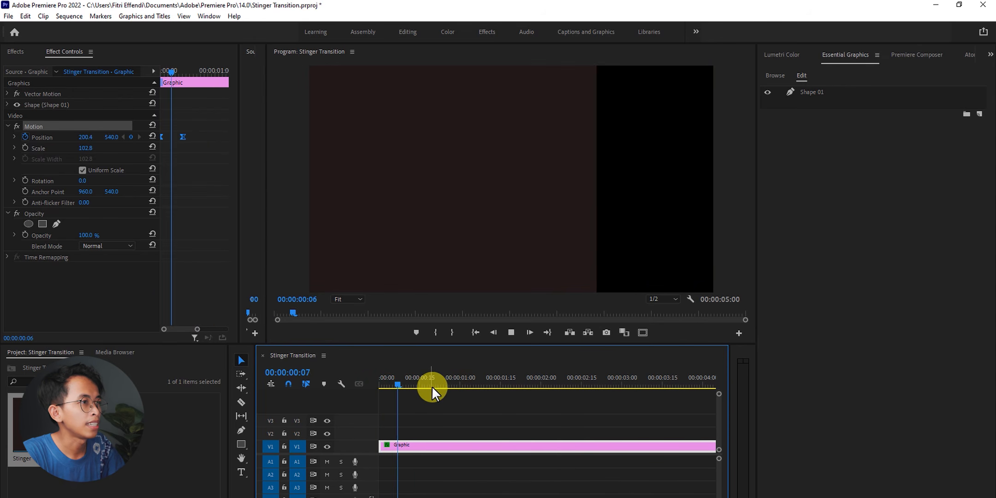
Add a holding Position keyframe at 00:00:01:00, and at 00:00:01:10 move the graphic off the frame's right side to about 2931.8, 540.0.
left_click_drag(460, 383, 460, 382)
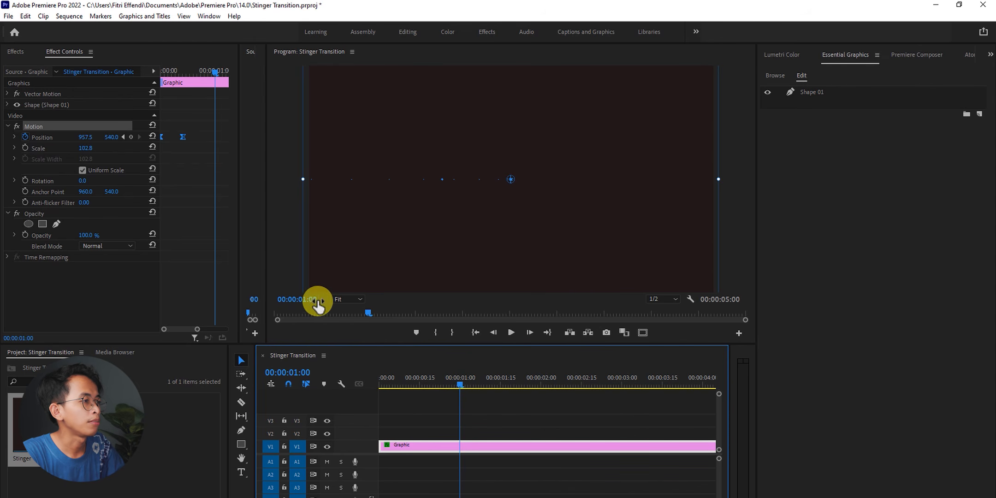
left_click(131, 137)
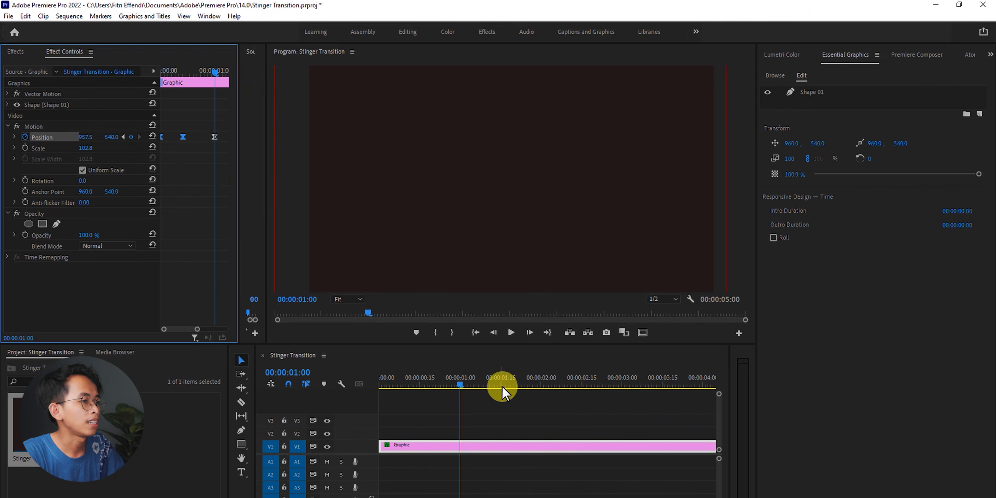
left_click(489, 383)
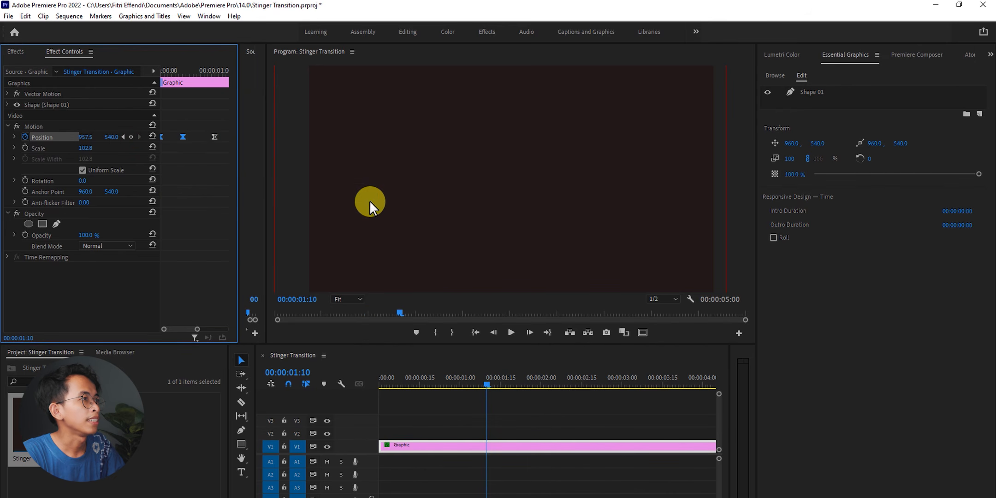
left_click(81, 124)
left_click_drag(377, 225, 789, 236)
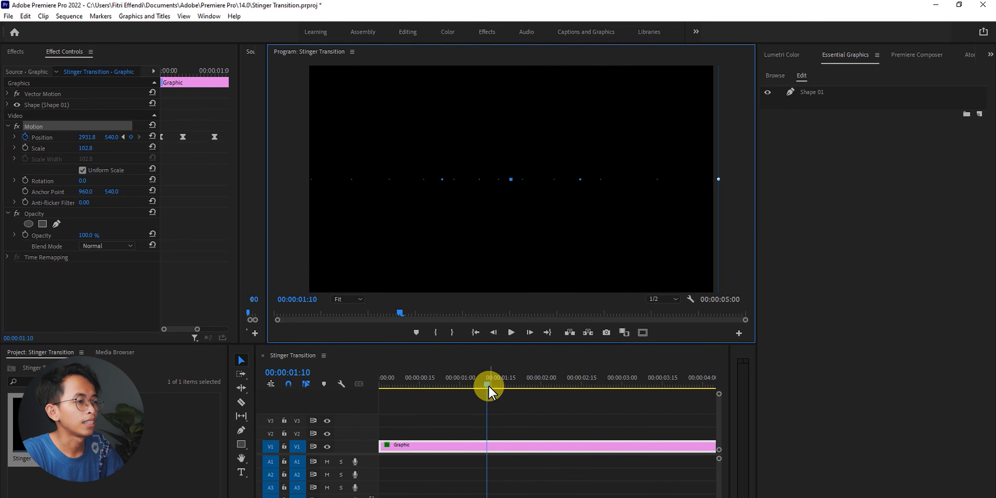
Cut the graphic clip at 00:00:01:10 and delete the part after the cut.
key("c")
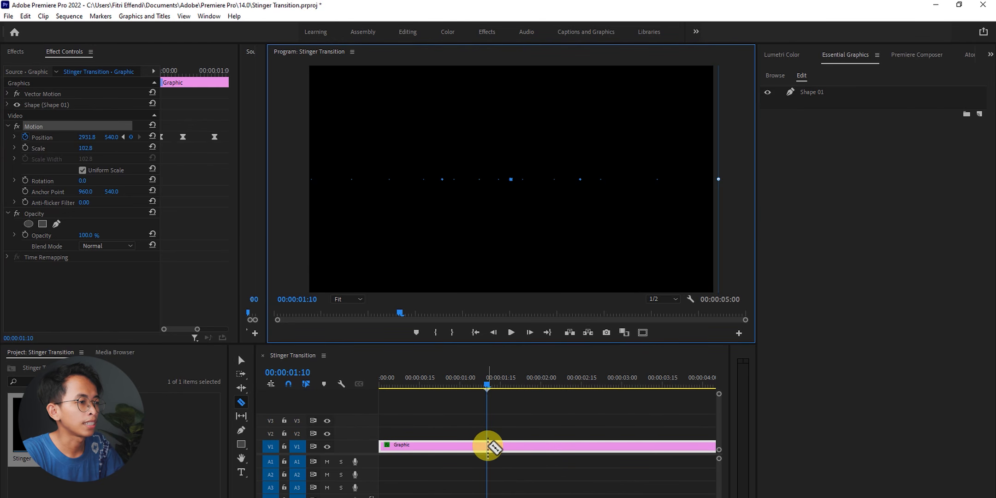
left_click(486, 445)
left_click(241, 360)
left_click(543, 446)
key("Delete")
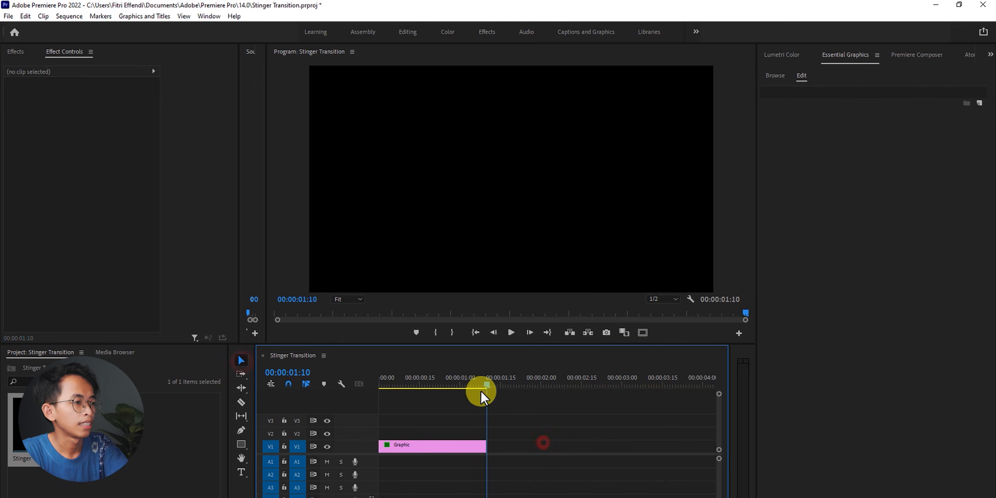
Play the trimmed animation from the start and scrub to the part where the graphic covers the frame.
left_click_drag(471, 378, 300, 378)
key("space")
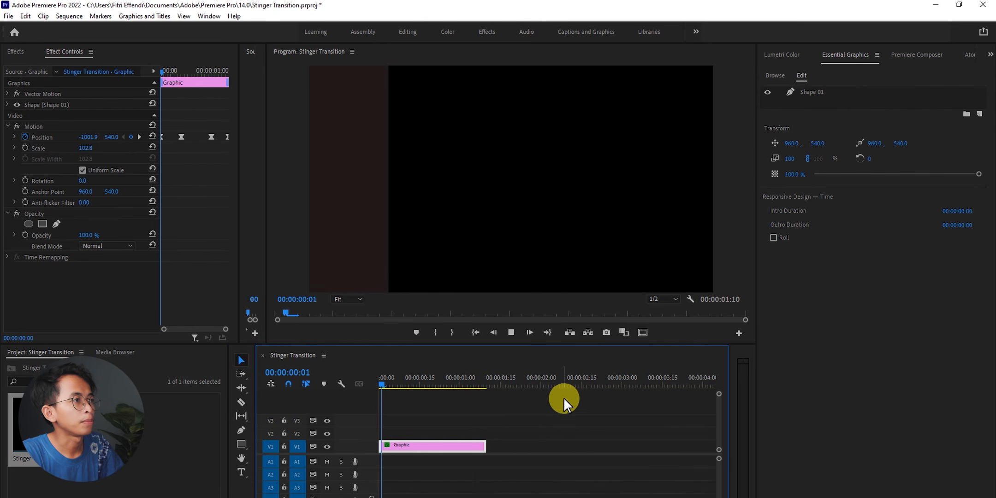
left_click_drag(465, 395, 443, 389)
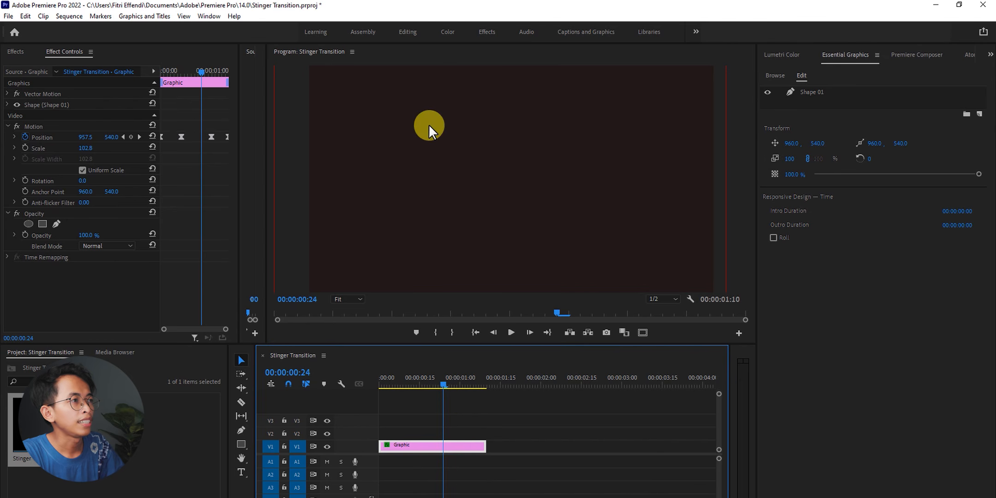
left_click(434, 382)
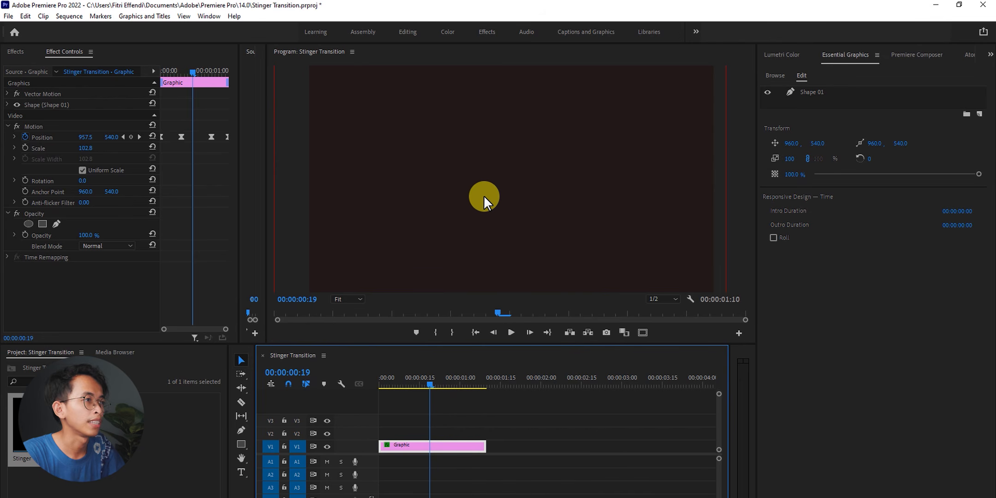
Duplicate the graphic clip onto V2 and shift the copy to start at 00:00:00:02.
key("equal")
left_click_drag(481, 381, 410, 382)
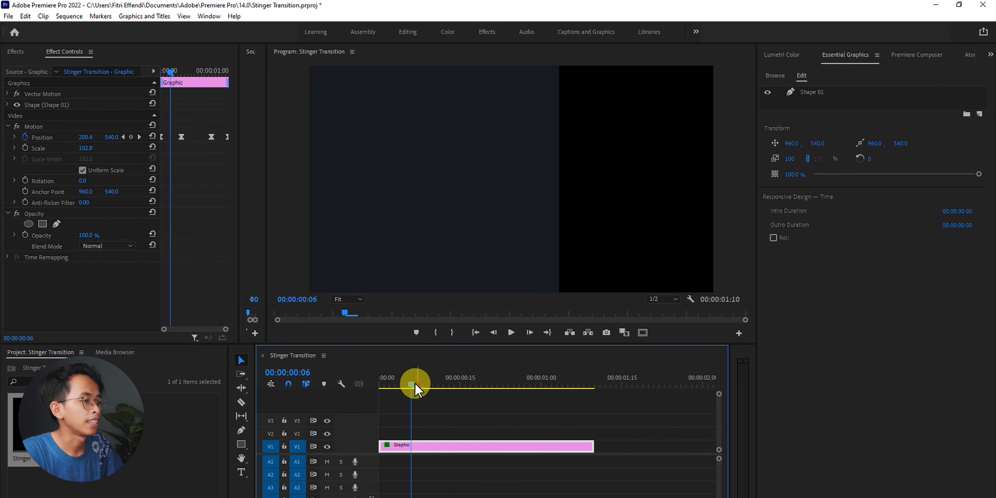
key("Home")
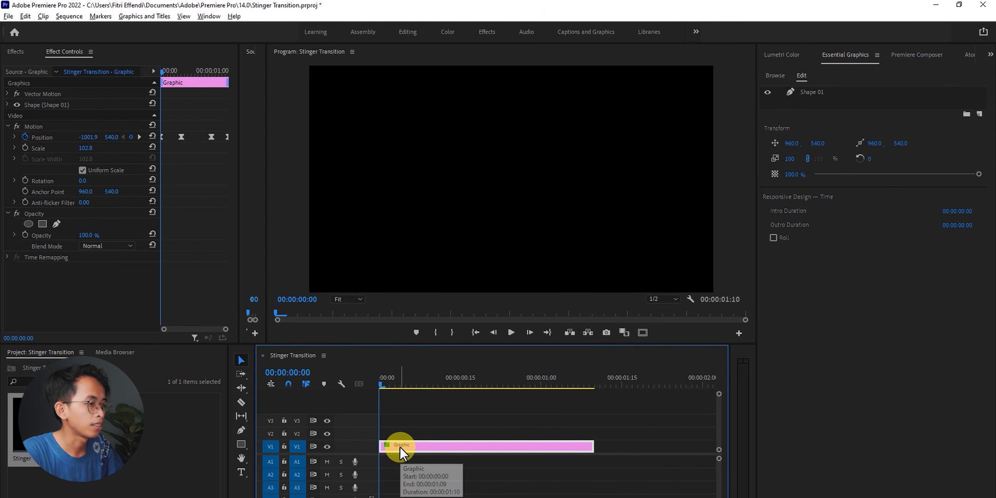
left_click_drag(399, 446, 402, 428)
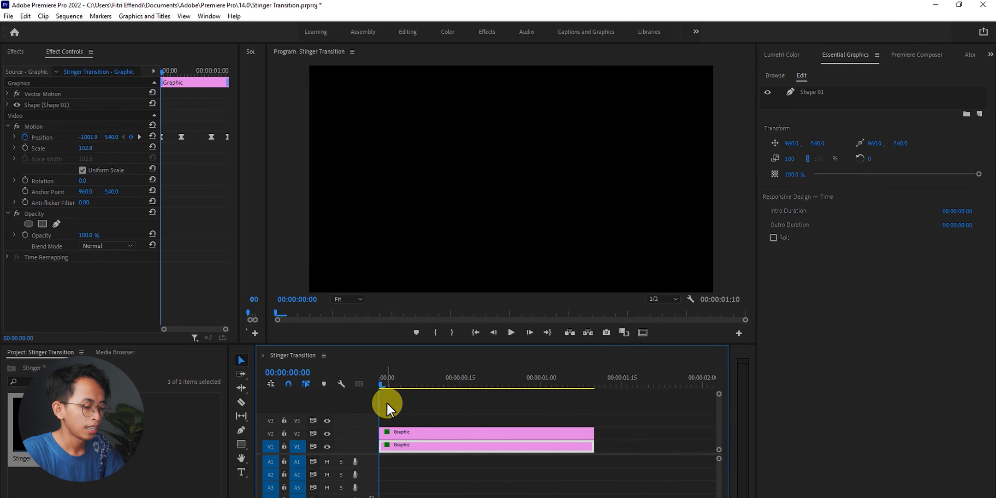
key("equal")
key("equal")
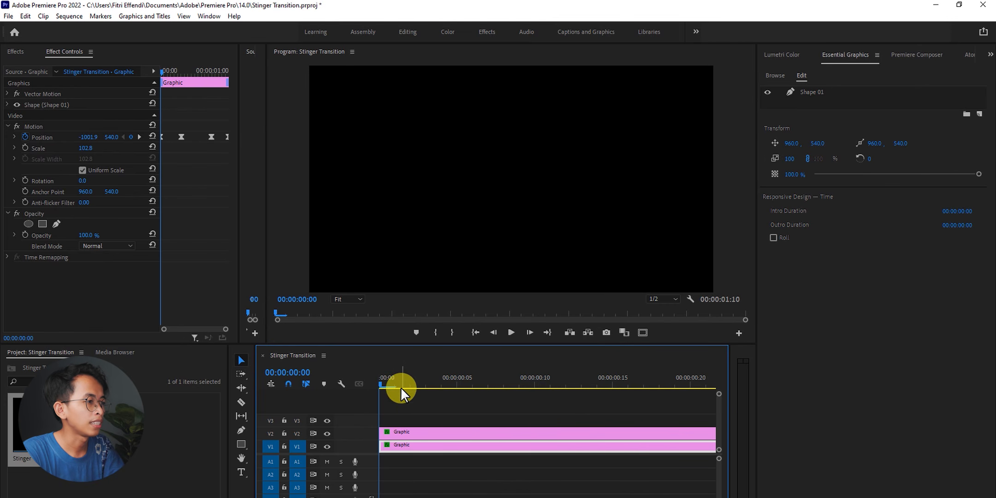
mouse_move(397, 385)
left_mouse_down()
mouse_move(410, 384)
mouse_move(385, 387)
mouse_move(403, 388)
left_mouse_up()
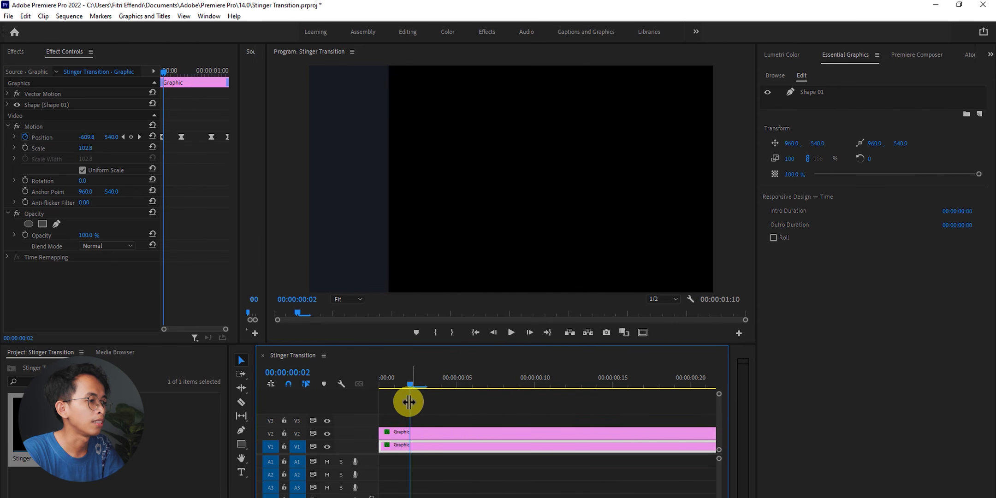
left_click_drag(393, 434, 426, 438)
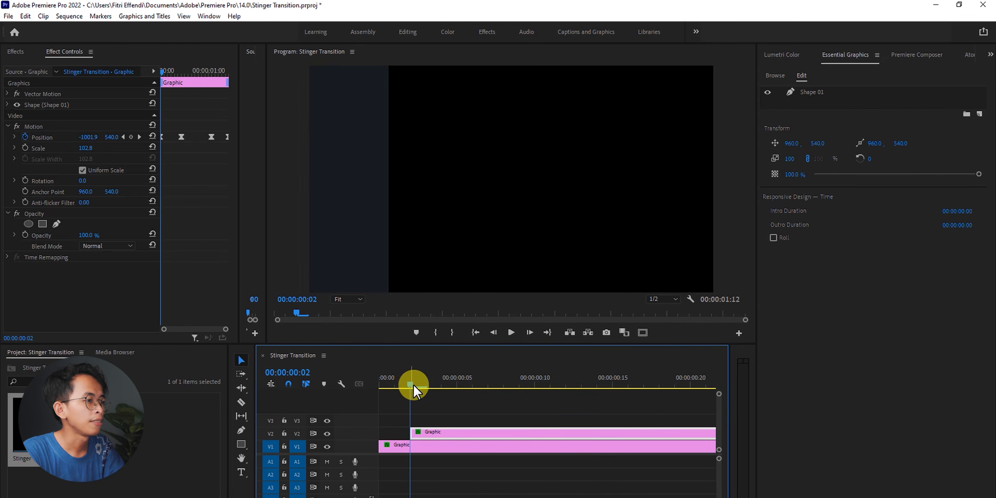
Change the fill of the V2 copy's Shape 01 to a bright blue.
left_click_drag(413, 384, 430, 385)
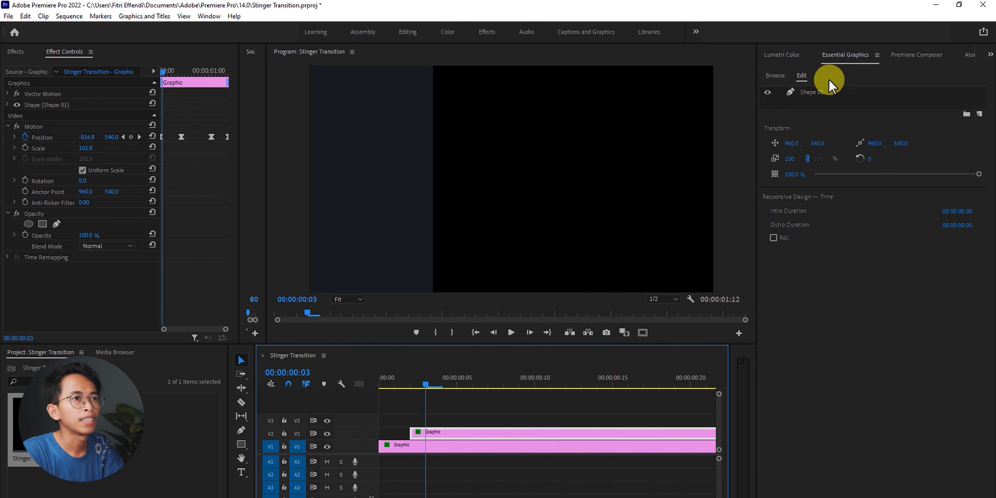
left_click(806, 90)
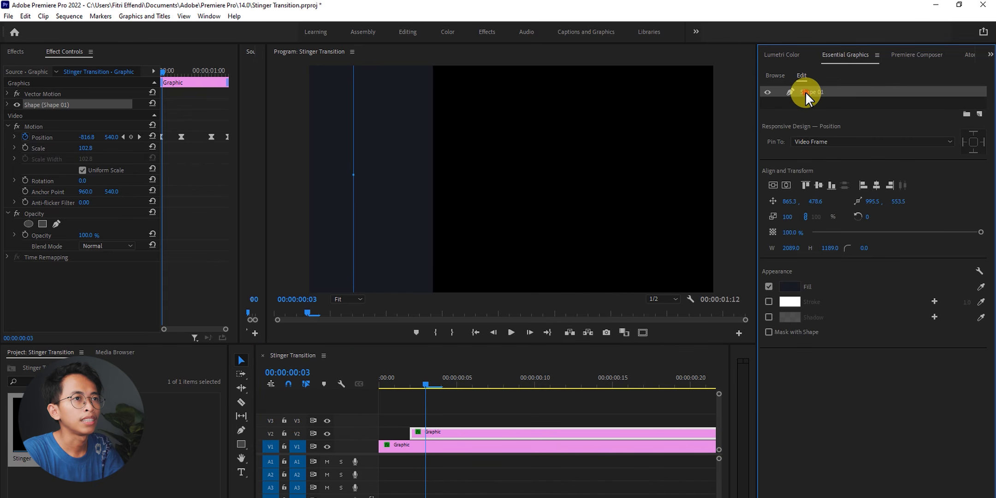
left_click(787, 287)
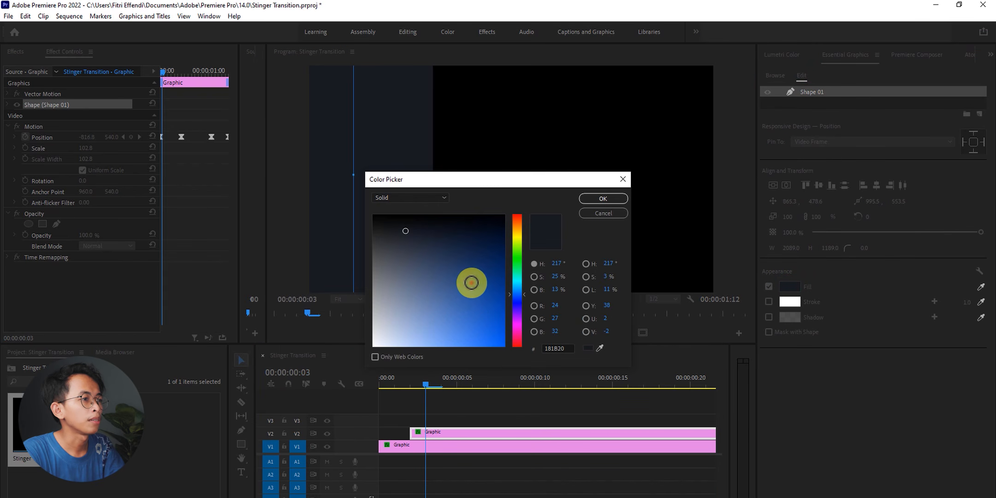
left_click_drag(471, 307, 477, 344)
left_click(613, 197)
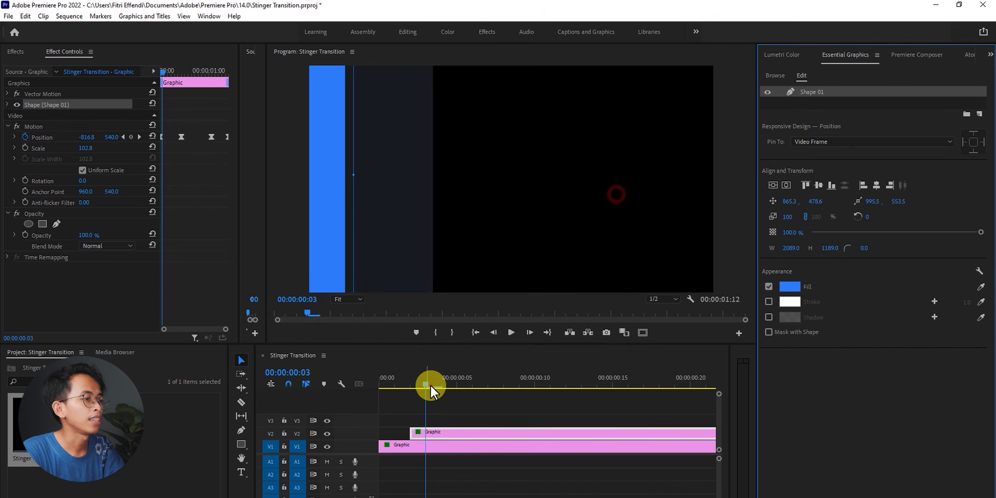
Play the two-layer slide-in from the start and scrub through the offset between the layers.
left_click_drag(430, 384, 352, 389)
key("space")
key("space")
mouse_move(425, 383)
left_mouse_down()
mouse_move(292, 395)
mouse_move(382, 382)
mouse_move(383, 390)
mouse_move(416, 390)
left_mouse_up()
key("minus")
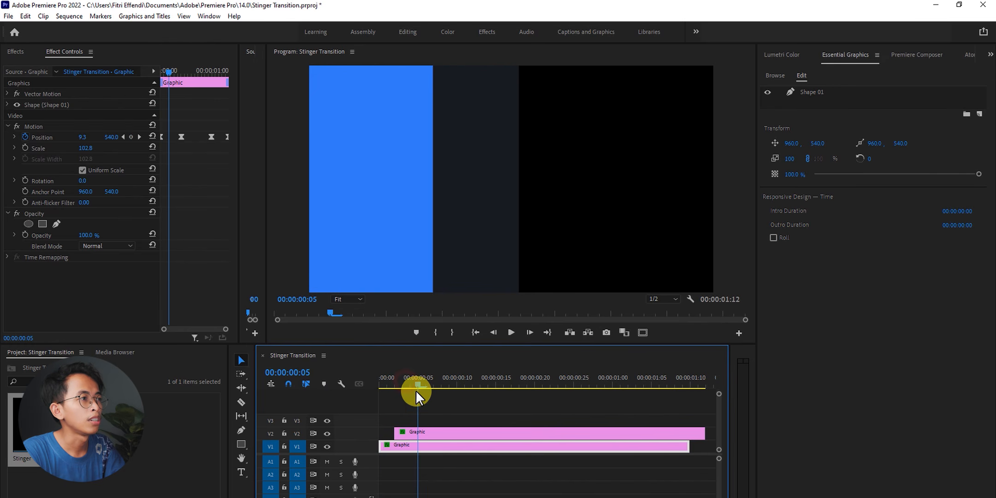
Duplicate the blue graphic clip onto V3 starting at 00:00:00:04 and change the copy's shape fill to white.
left_click(429, 401)
key("equal")
left_click_drag(425, 431, 458, 418)
left_click_drag(451, 383, 442, 384)
left_click(802, 92)
left_click(789, 287)
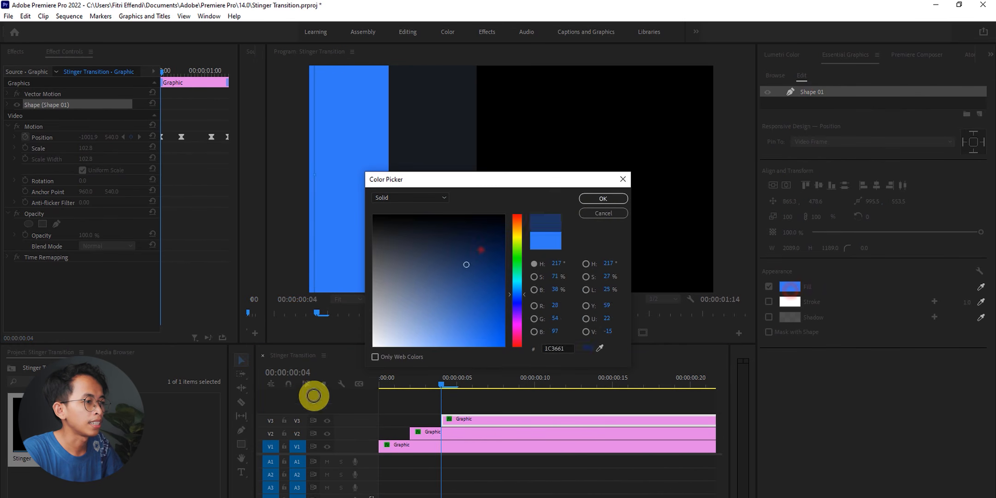
left_click(601, 199)
Play the three-layer transition from near the start and stop while the white layer covers the frame.
left_click(395, 379)
key("space")
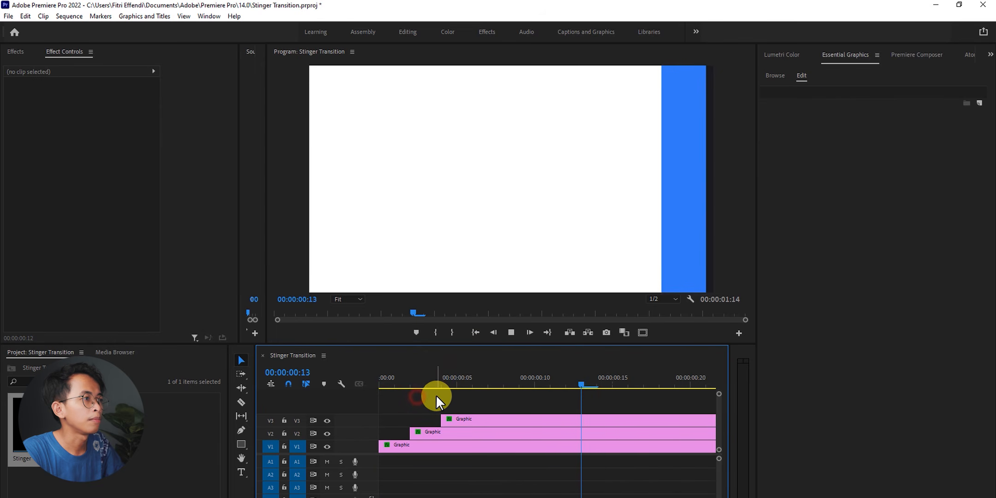
left_click(453, 397)
key("minus")
key("minus")
key("minus")
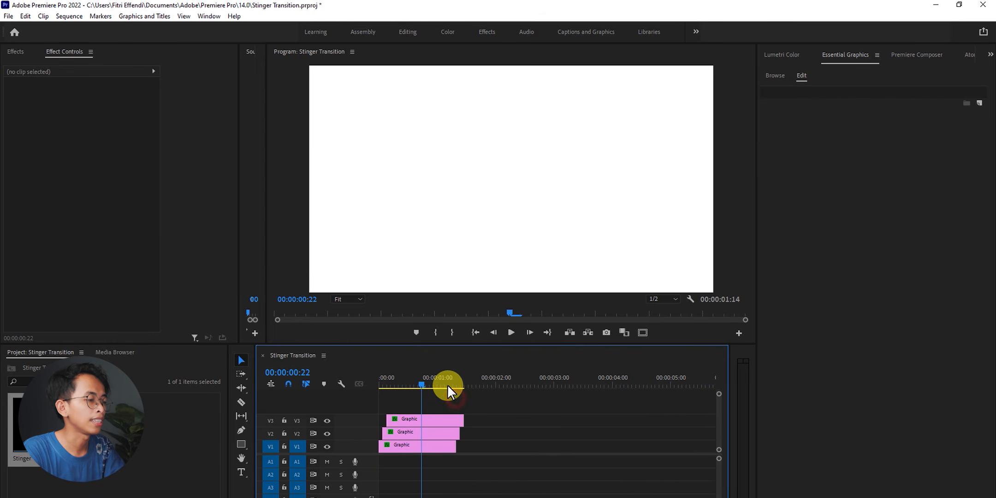
Place NEW ICON.png from the desktop's Logo folder above the graphic clips on a new V4 track at 00:00:00:19.
left_click_drag(420, 381, 524, 388)
key("equal")
key("equal")
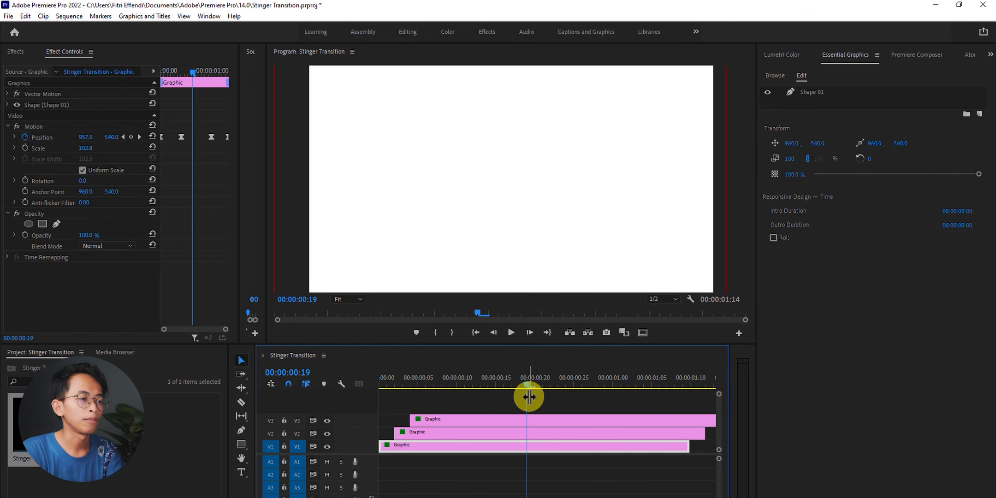
left_click(535, 404)
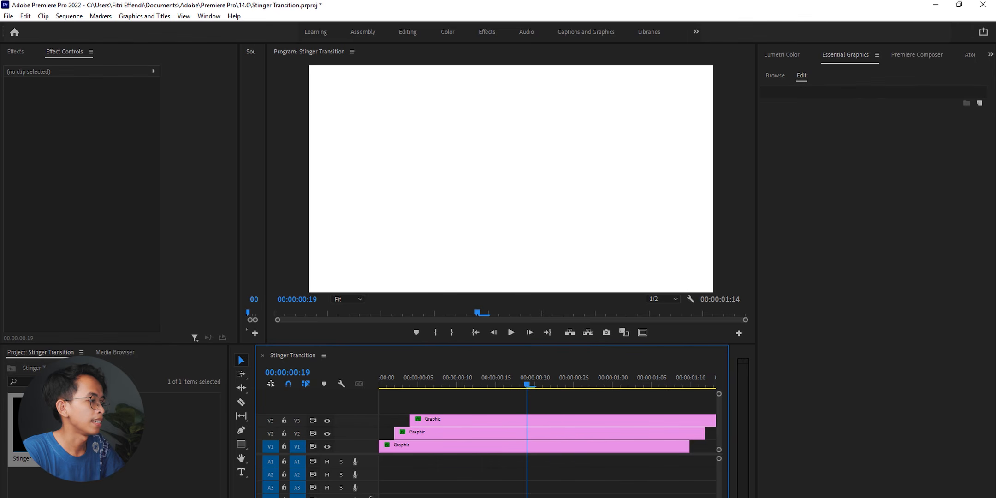
left_click(442, 497)
left_click_drag(572, 197, 703, 134)
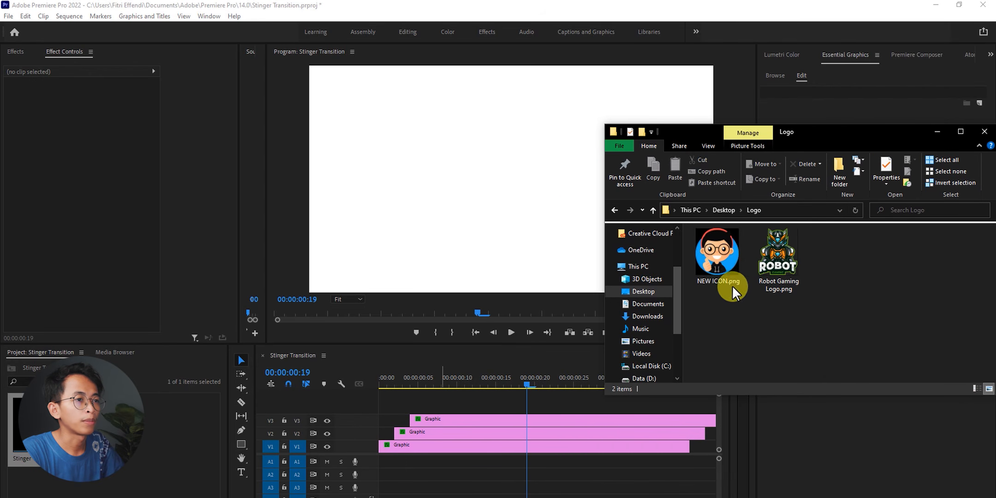
left_click_drag(731, 284, 531, 403)
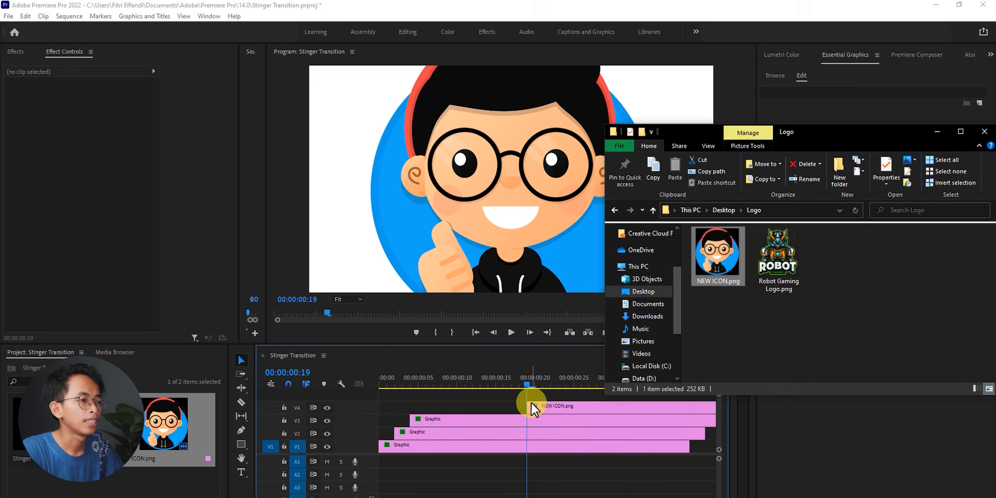
Scale the NEW ICON.png logo down to about 25.5 while keeping it centred in the frame.
left_click(523, 261)
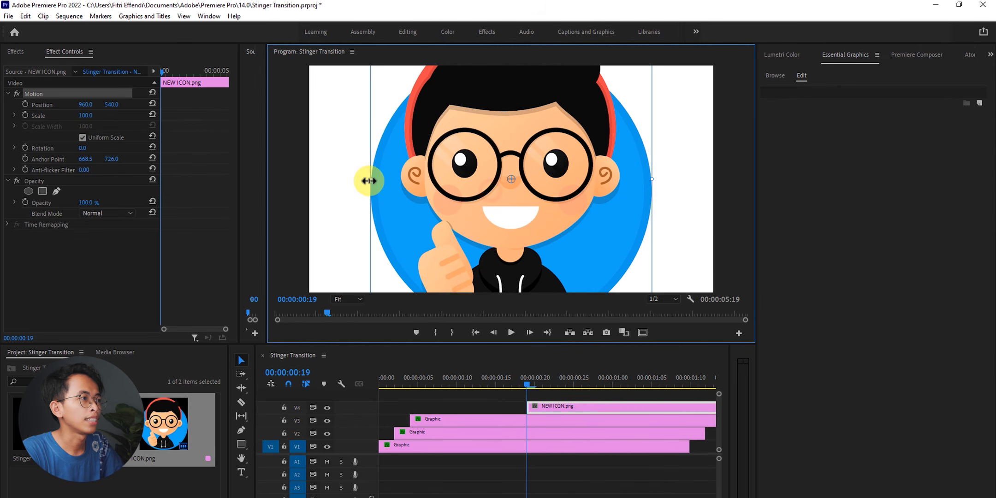
left_click(487, 402)
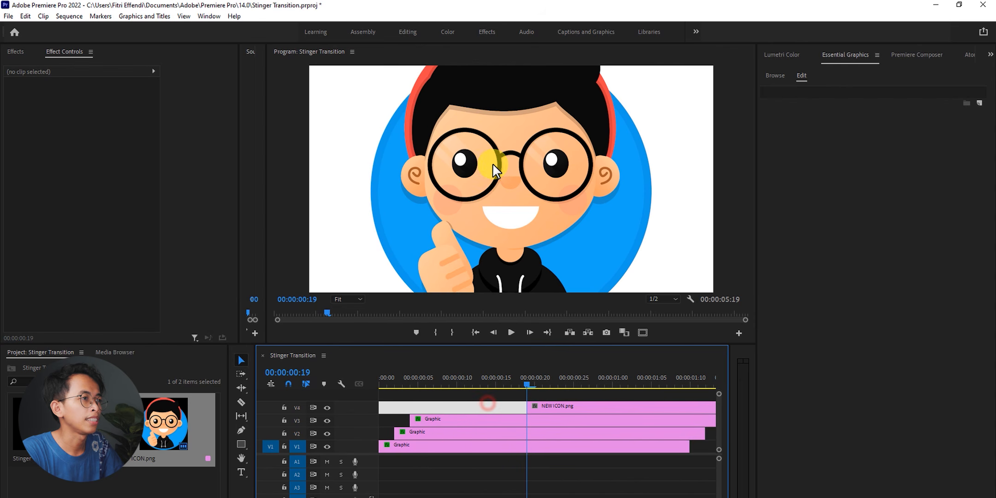
left_click(492, 166)
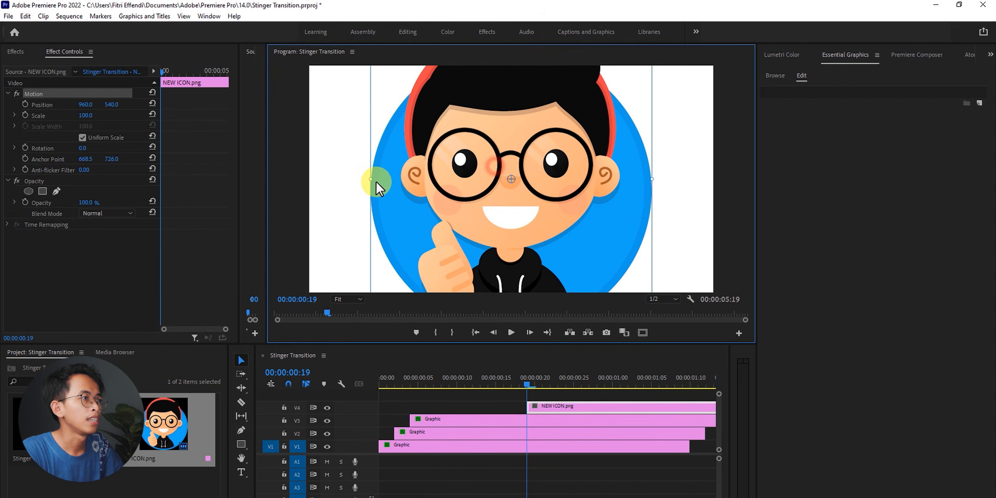
left_click_drag(371, 180, 466, 188)
left_click(538, 380)
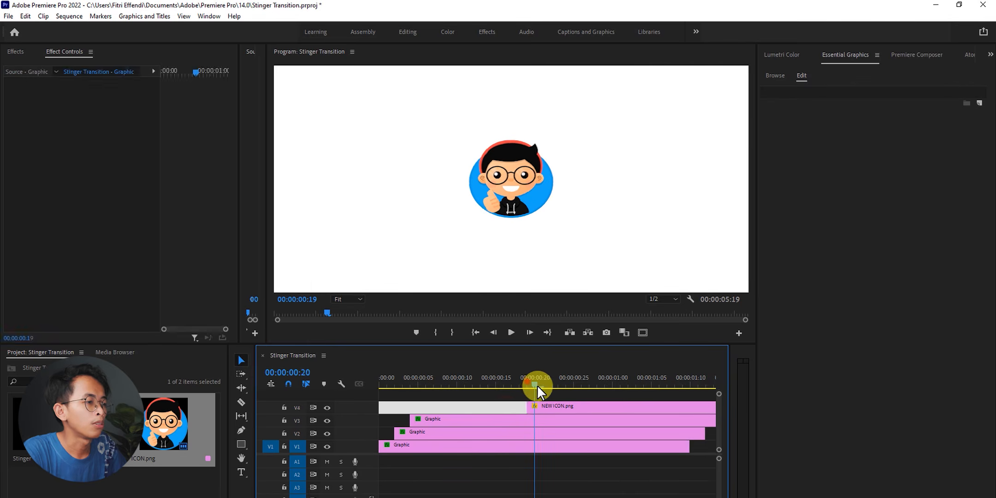
mouse_move(537, 384)
left_mouse_down()
mouse_move(559, 387)
mouse_move(542, 383)
left_mouse_up()
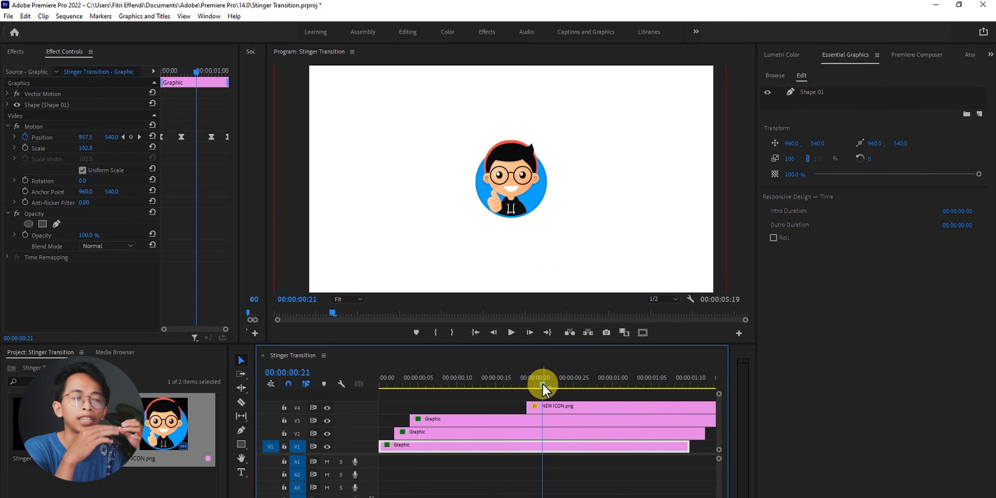
Enable Scale keyframing on the logo clip at 00:00:00:19 and shrink the logo to a scale of about 1.9 there.
left_click(567, 408)
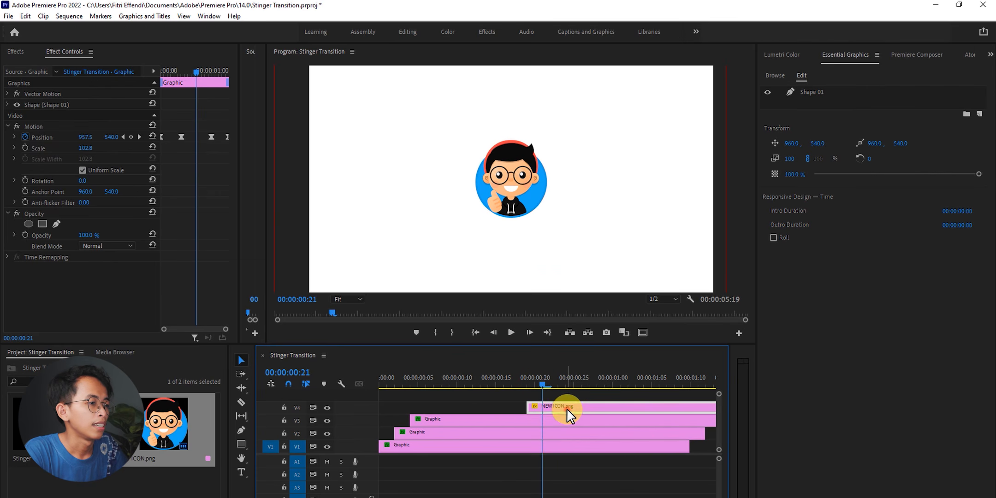
left_click_drag(537, 380, 528, 383)
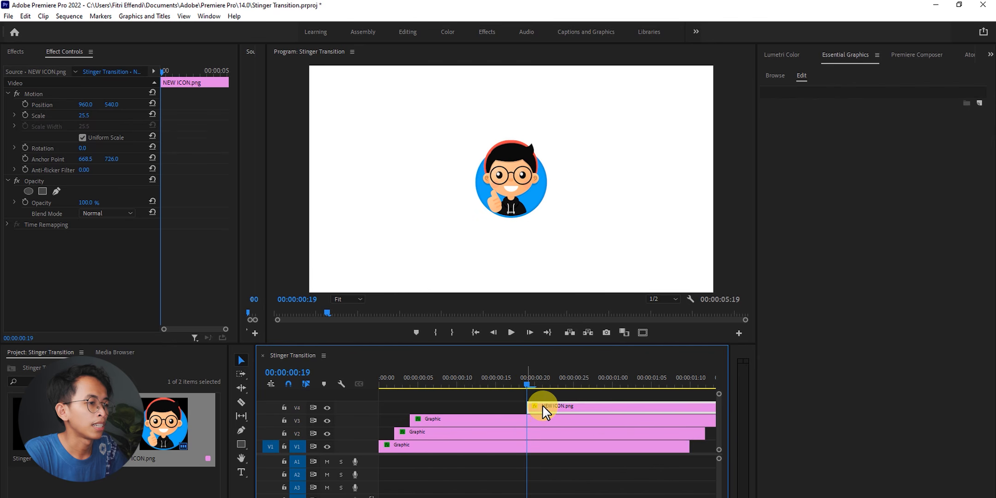
left_click(25, 115)
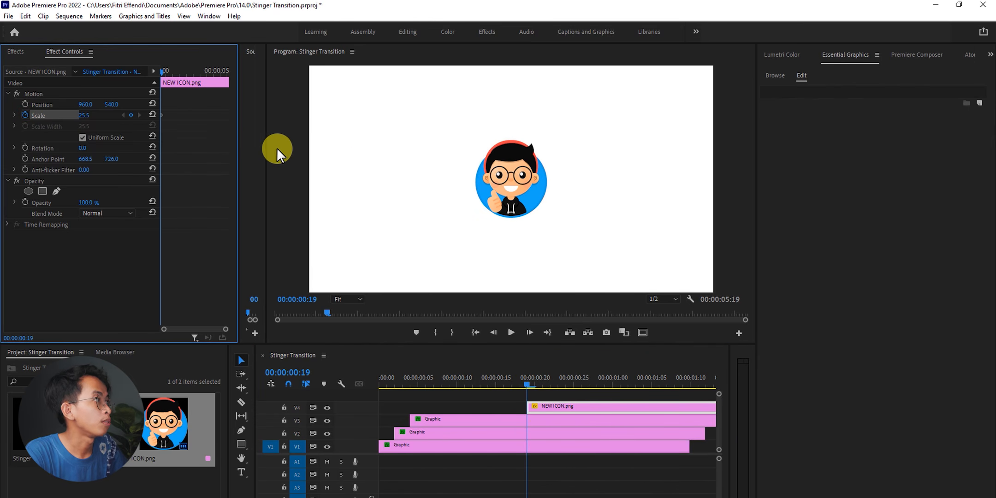
left_click(513, 201)
left_click_drag(473, 179, 514, 182)
left_click(551, 397)
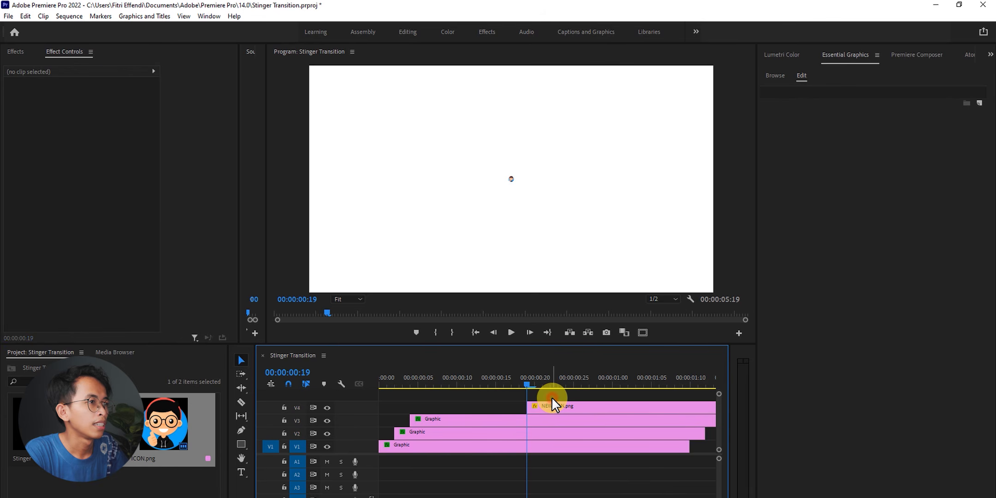
Keyframe the logo's Scale to about 31.9 at 00:00:00:28 and apply Ease In to the Scale keyframes.
left_click_drag(560, 385, 603, 385)
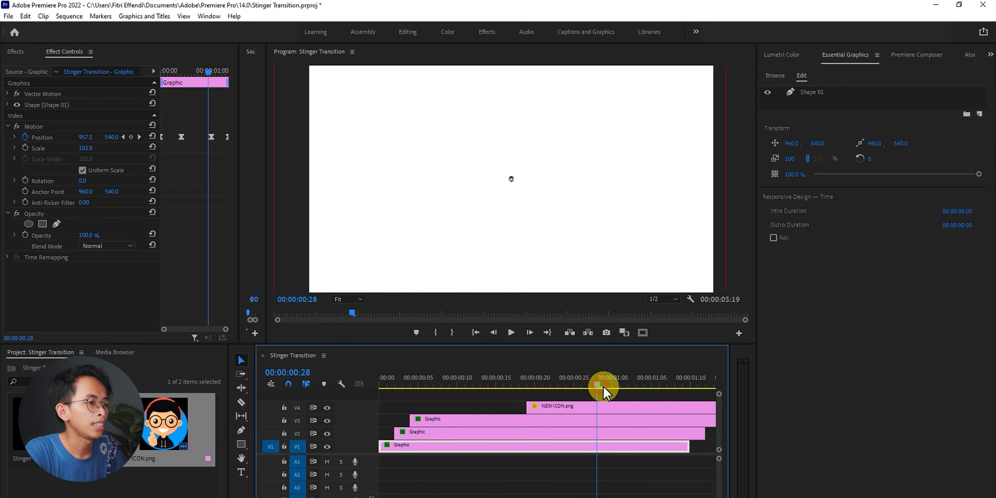
left_click(511, 178)
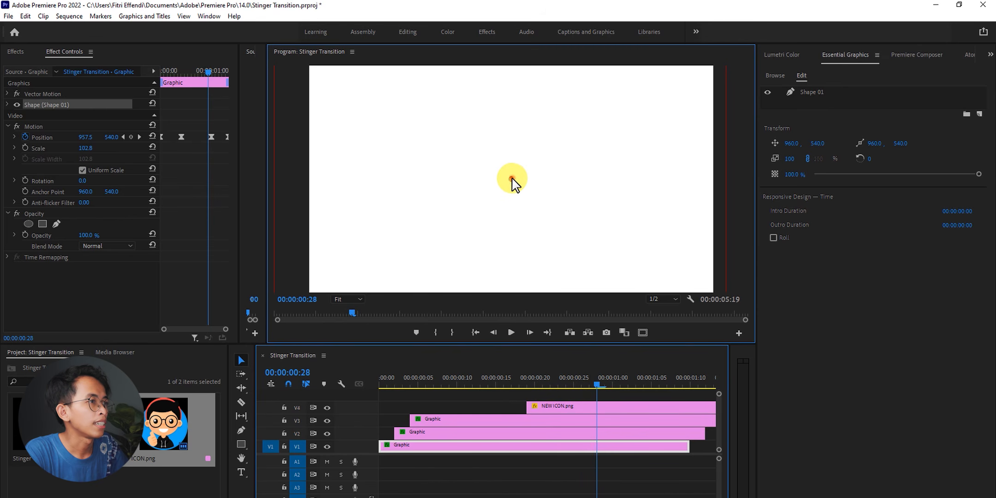
left_click(585, 407)
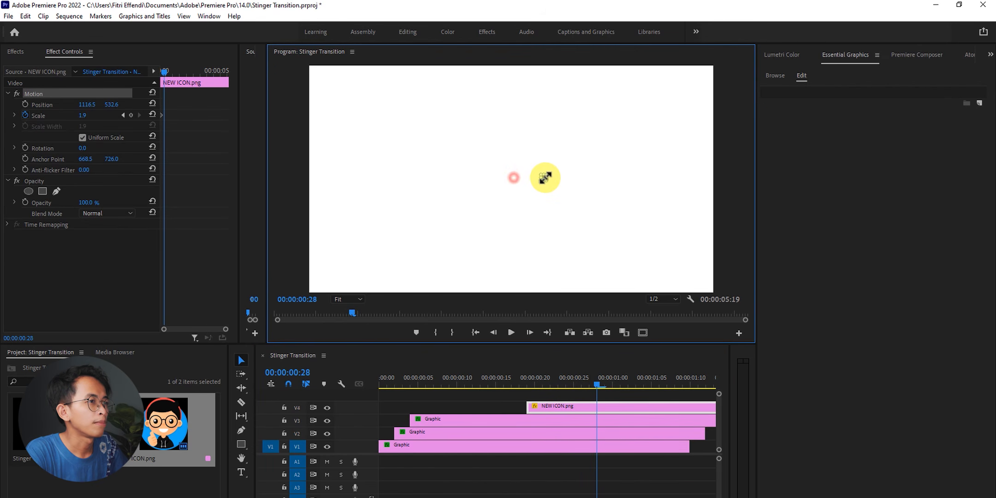
left_click_drag(514, 182, 533, 198)
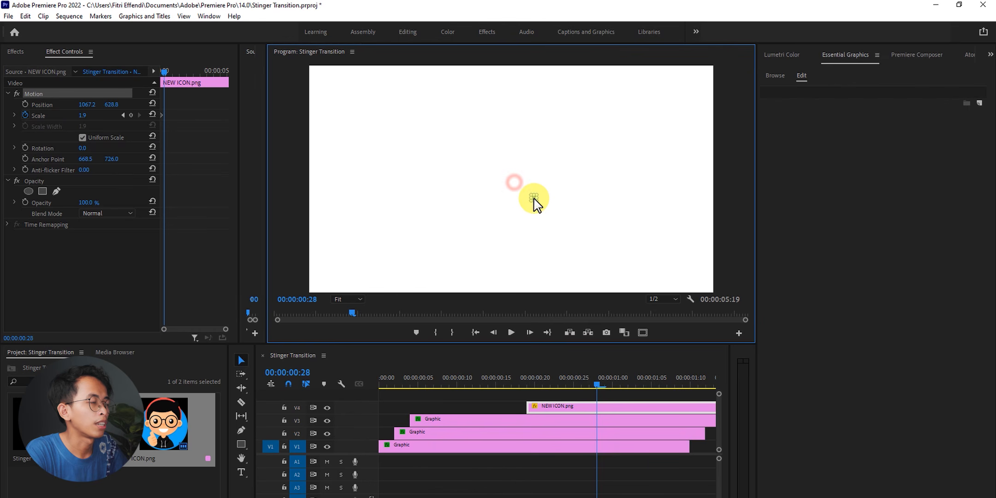
key("ctrl+z")
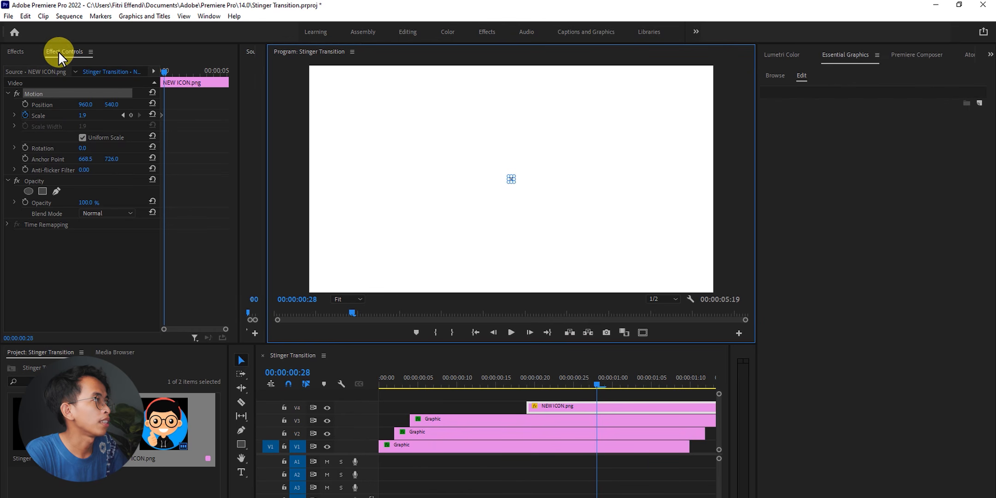
left_click_drag(82, 117, 93, 120)
right_click(163, 115)
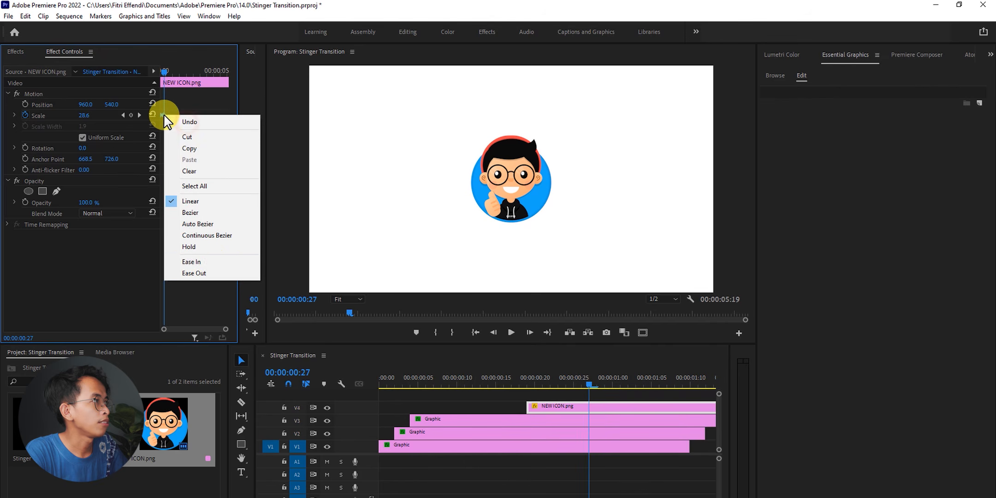
left_click(210, 262)
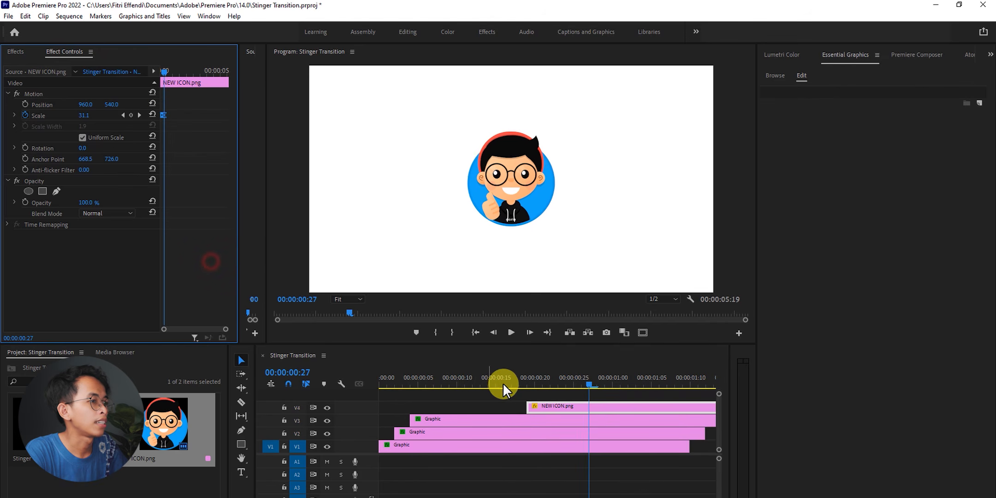
Play the transition from near the start to check the logo's pop-in animation.
left_click_drag(503, 383, 437, 390)
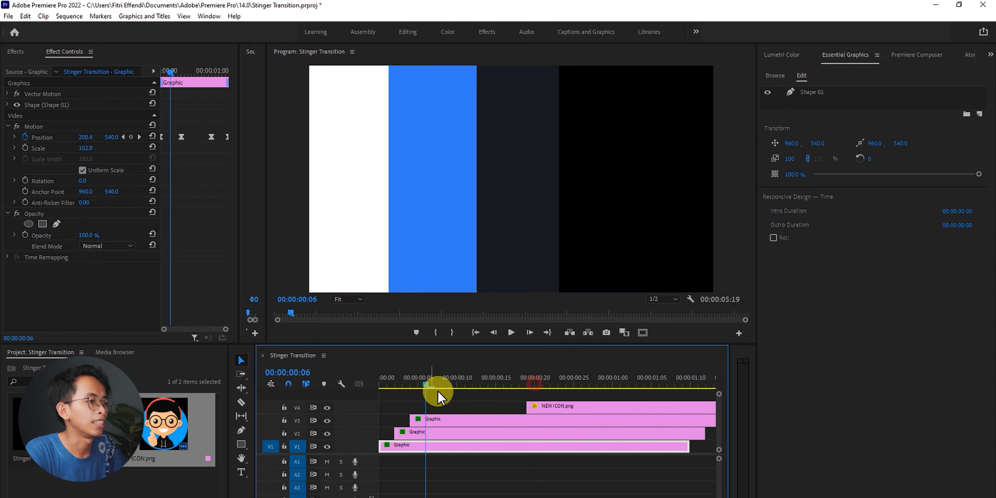
key("space")
left_click_drag(504, 378, 468, 375)
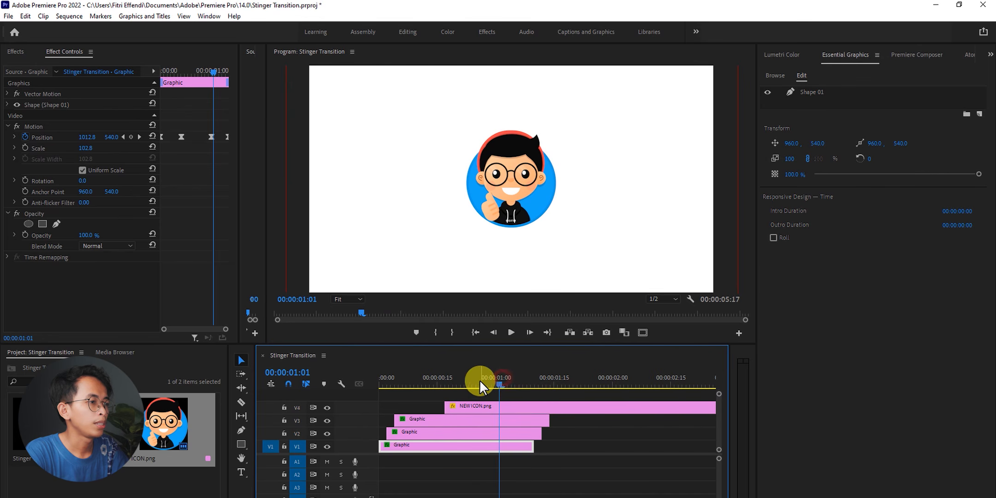
Add a Scale keyframe holding the logo's size at 00:00:00:29 and keyframe it down to about 4.3 at 00:00:01:05.
mouse_move(479, 381)
left_mouse_down()
mouse_move(525, 383)
mouse_move(487, 384)
mouse_move(511, 380)
mouse_move(496, 383)
left_mouse_up()
left_click(499, 406)
left_click(131, 116)
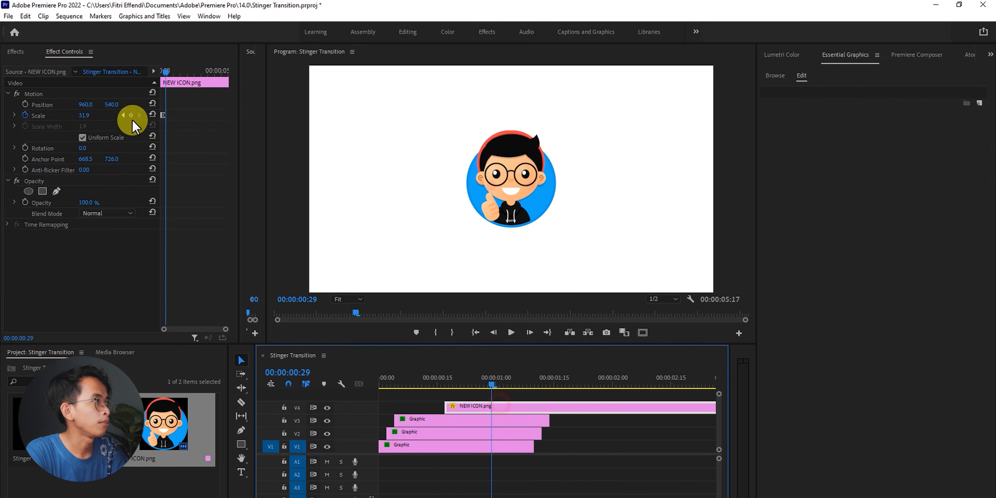
left_click(131, 115)
left_click_drag(498, 388, 509, 391)
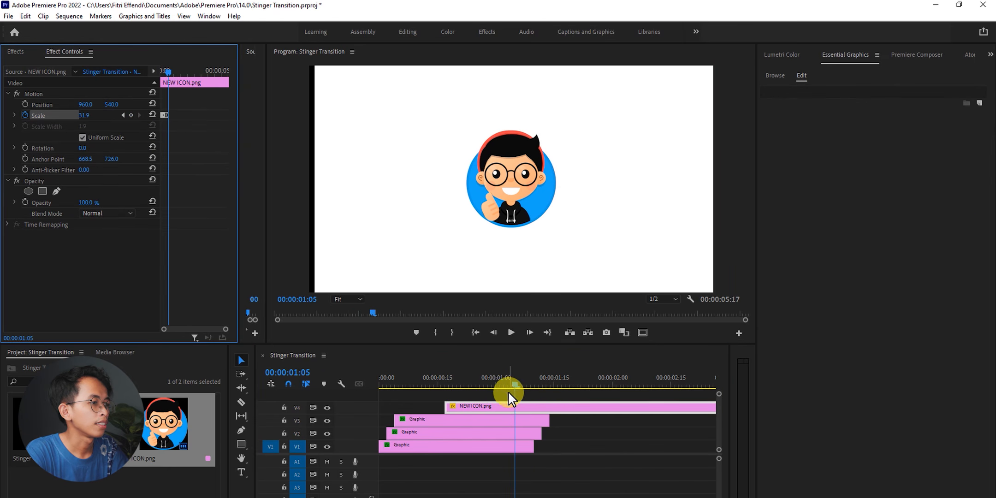
left_click(505, 179)
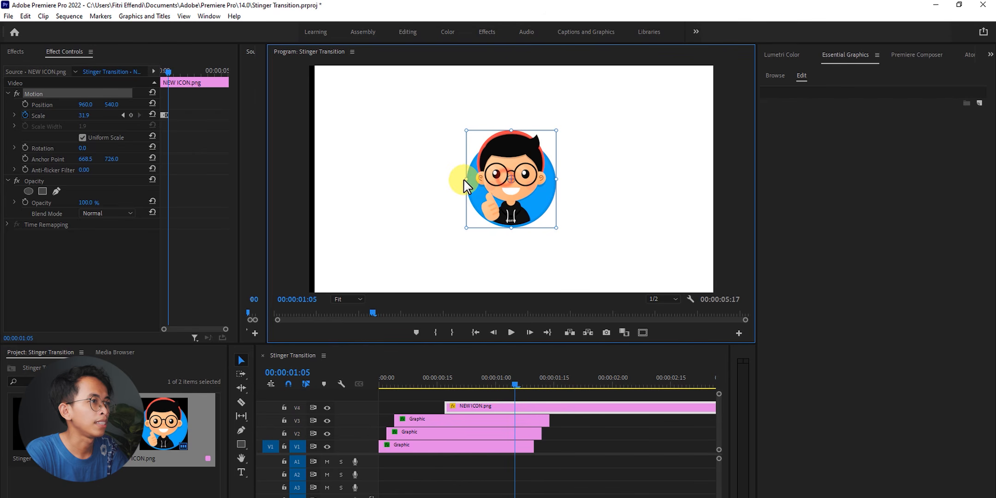
left_click_drag(467, 180, 507, 179)
left_click(521, 393)
Cut the NEW ICON.png clip on V4 at 00:00:01:05 and delete the part after the cut.
key("=")
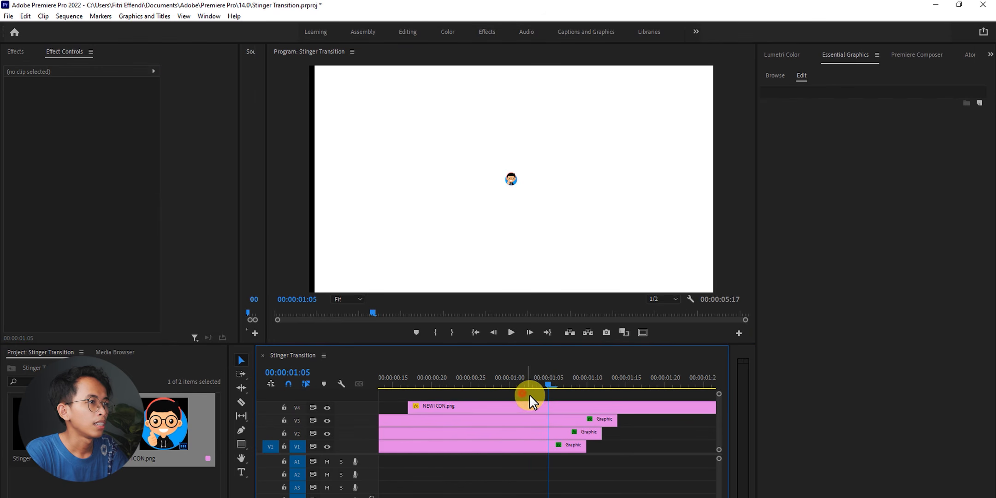
key("c")
left_click(552, 408)
key("v")
left_click(567, 407)
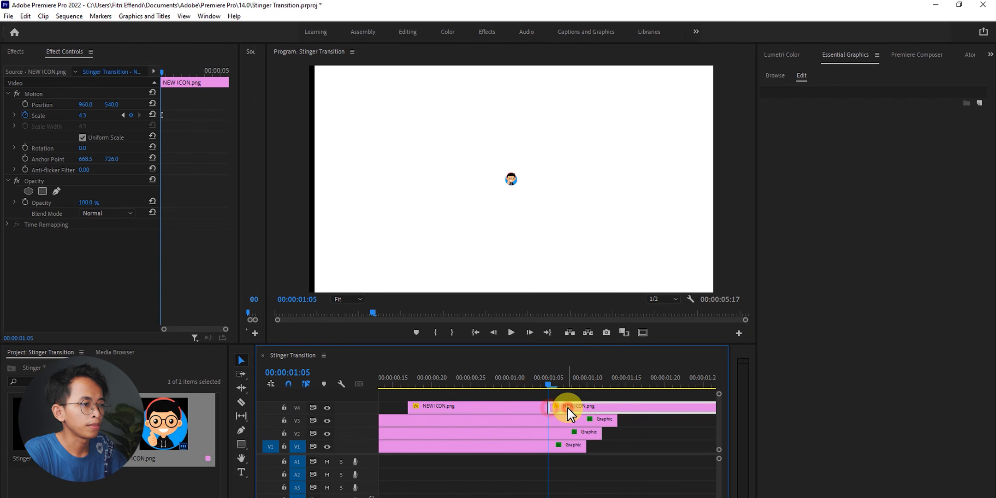
key("Delete")
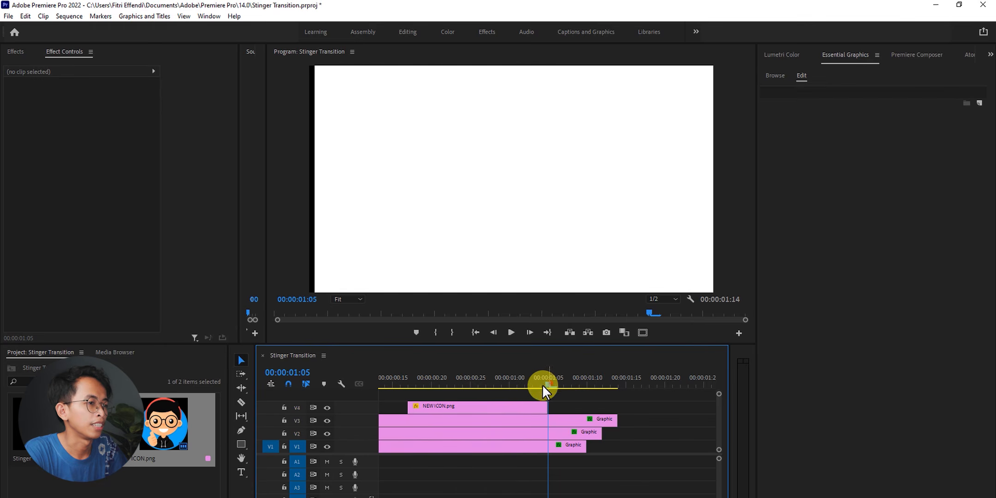
Scrub through the whole transition from the start to review the layers and the logo animation.
left_click_drag(551, 383, 293, 397)
left_click_drag(466, 377, 294, 380)
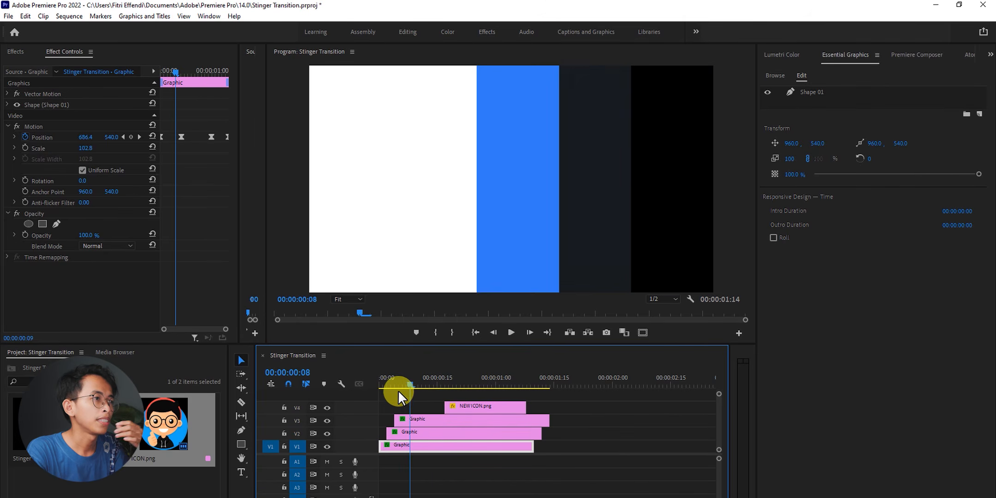
left_click_drag(397, 389, 384, 392)
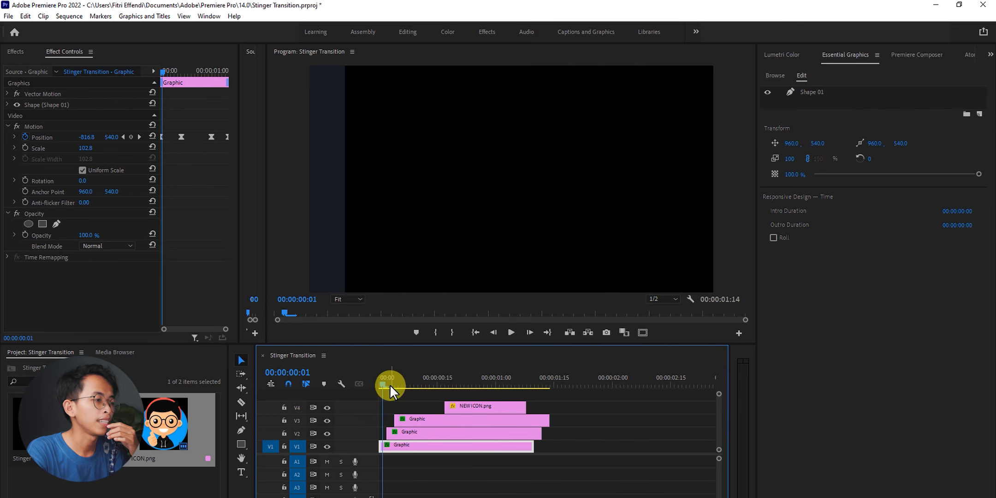
left_click_drag(390, 385, 507, 383)
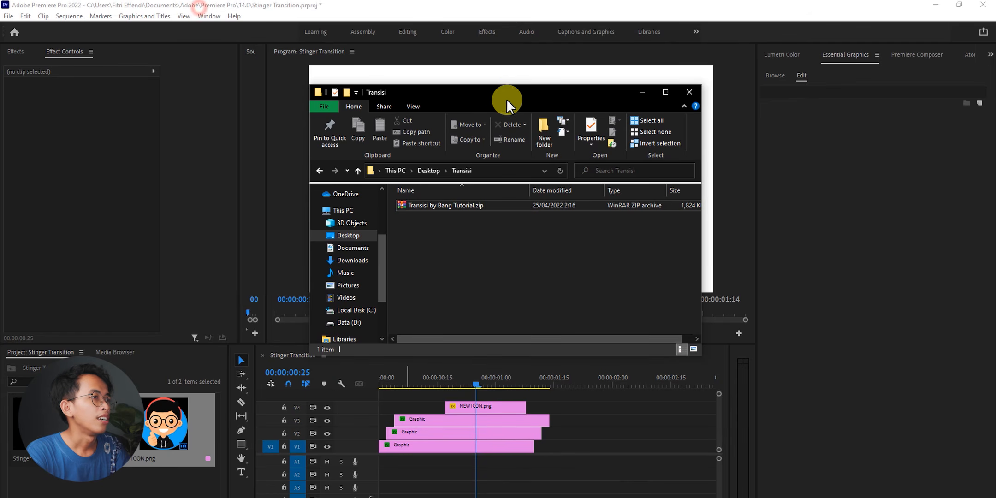
Extract Transisi by Bang Tutorial.zip directly into the desktop's Transisi folder.
left_click_drag(480, 92, 460, 130)
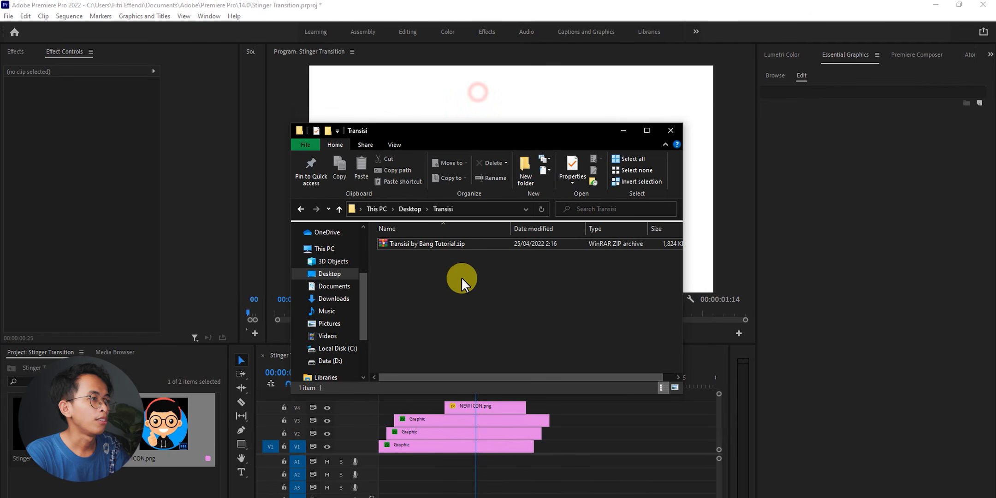
right_click(418, 240)
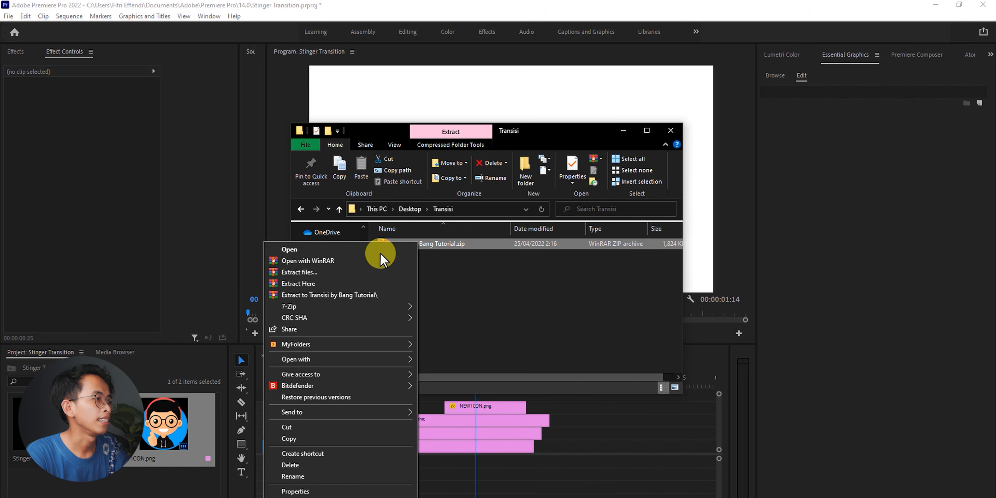
left_click(332, 284)
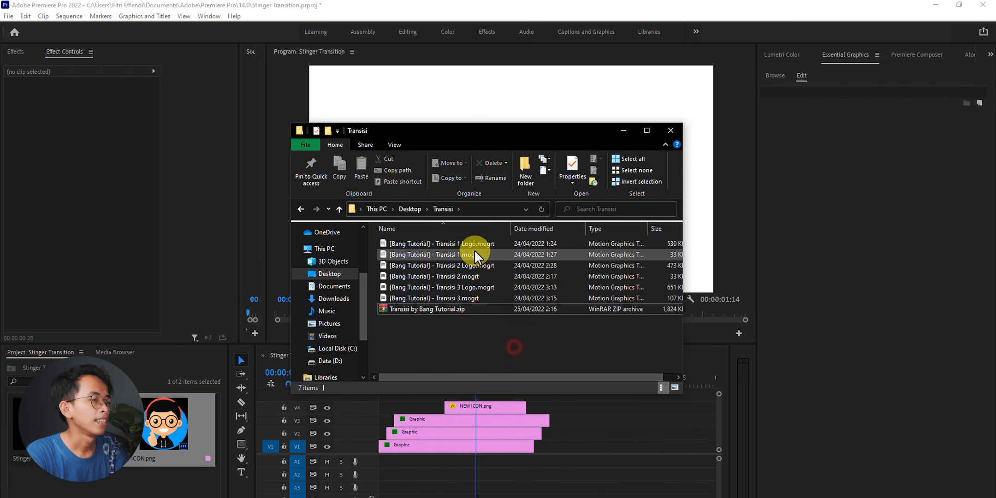
Select all extracted .mogrt files in the Transisi folder, from Transisi 1 Logo through Transisi 3.
left_click(471, 242)
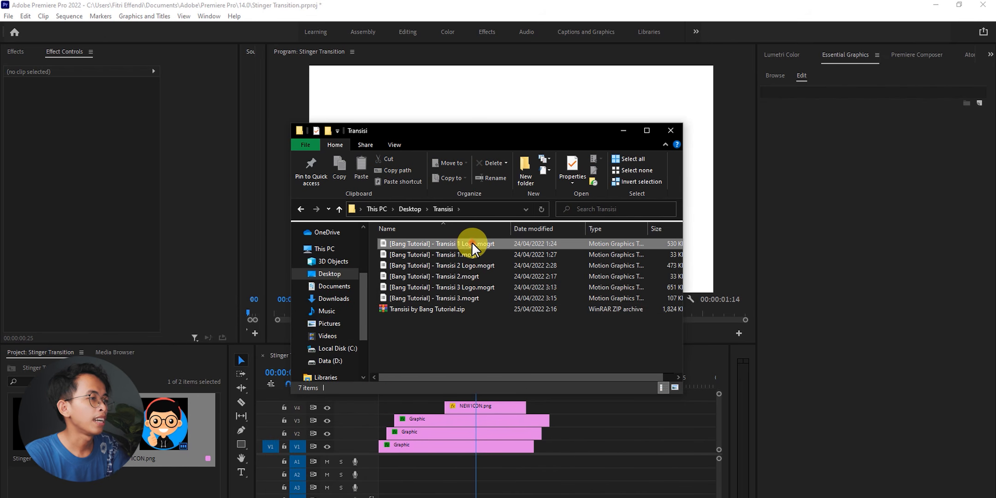
left_click(465, 299, "shift")
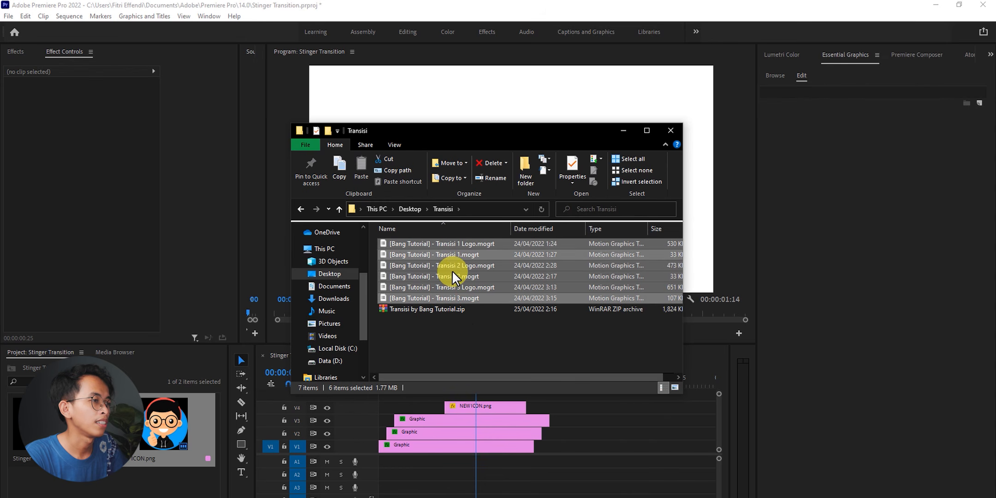
left_click(464, 338)
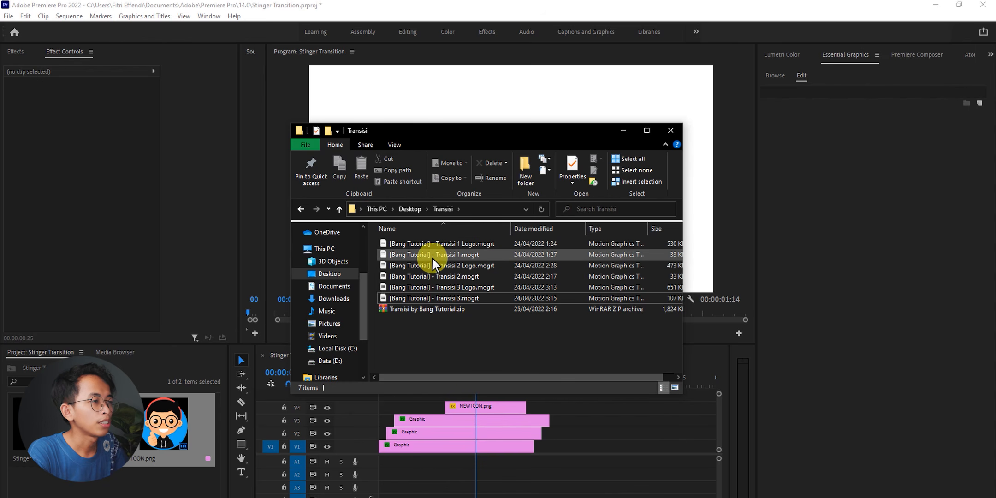
left_click(466, 245)
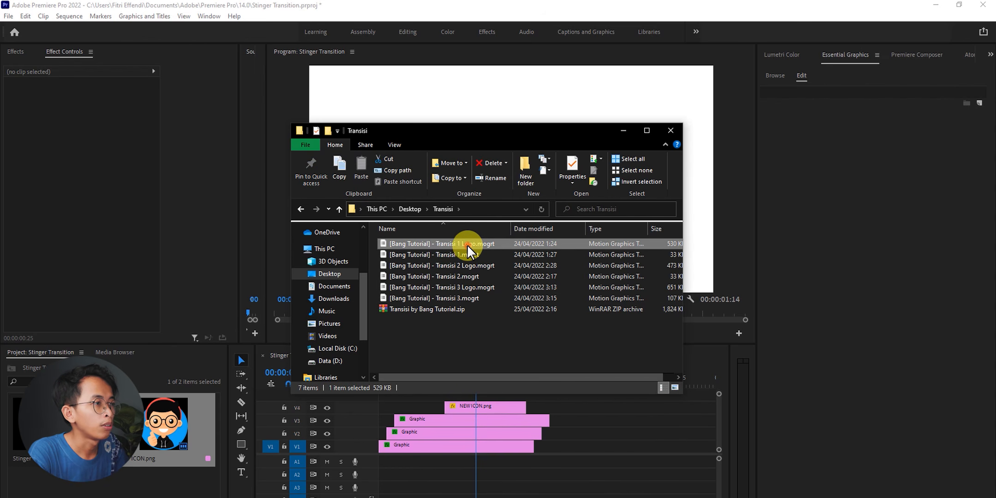
left_click(482, 298, "shift")
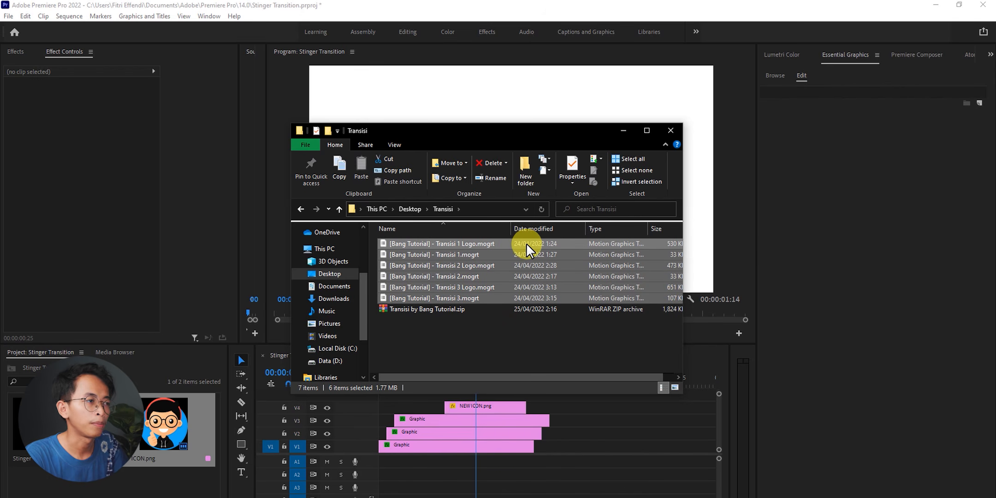
Return to Premiere Pro and install [Bang Tutorial] - Transisi 1 Logo.mogrt as a Motion Graphics template from the desktop's Transisi folder.
left_click(547, 332)
left_click(787, 157)
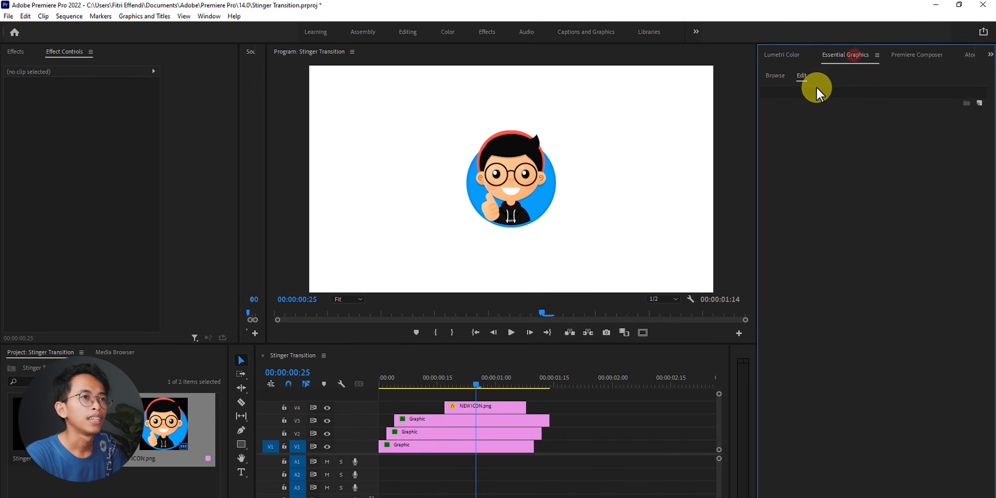
left_click(778, 75)
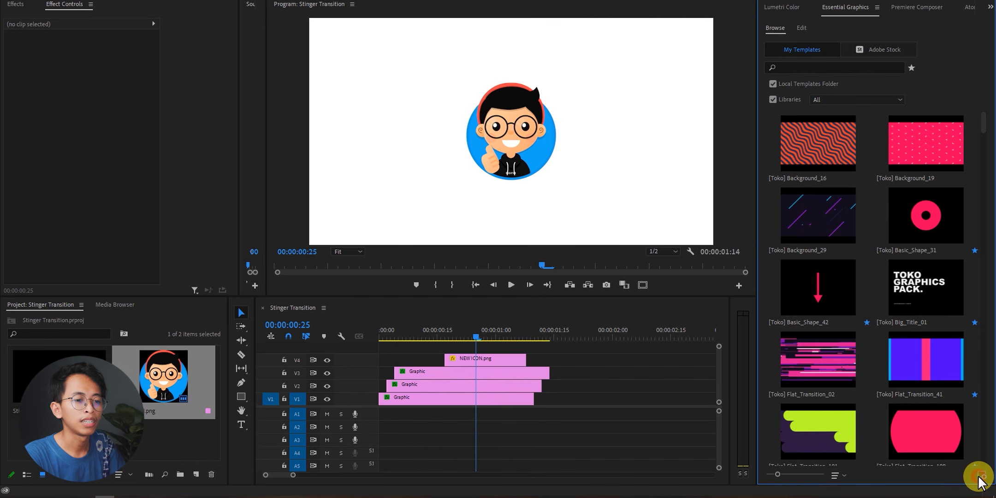
left_click(978, 478)
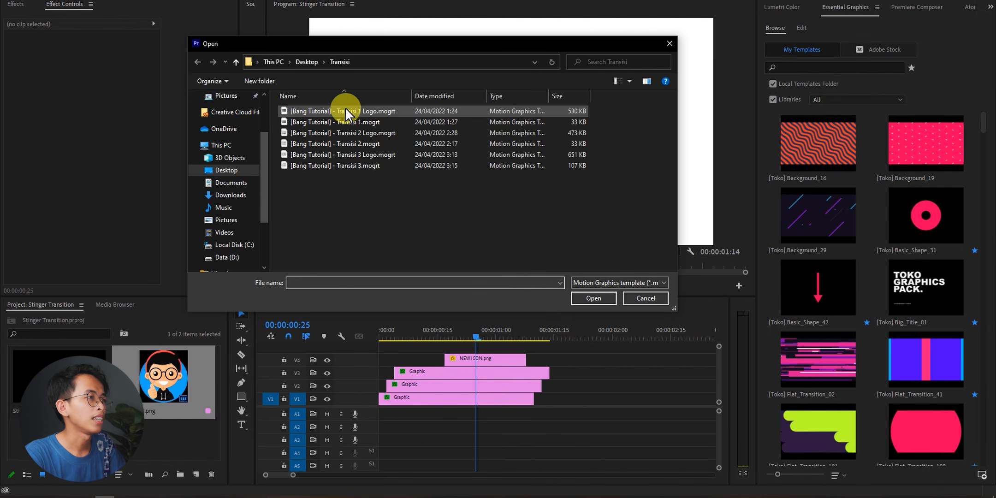
left_click(375, 111)
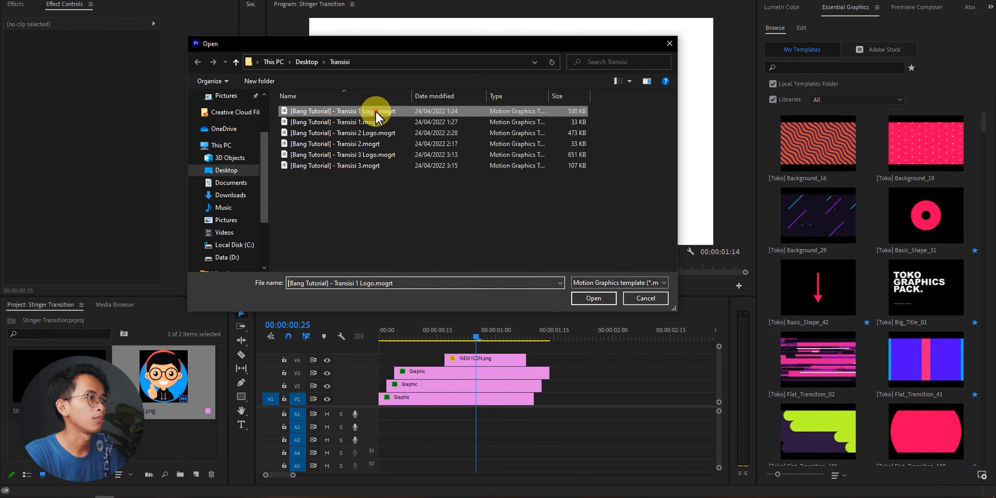
left_click(597, 298)
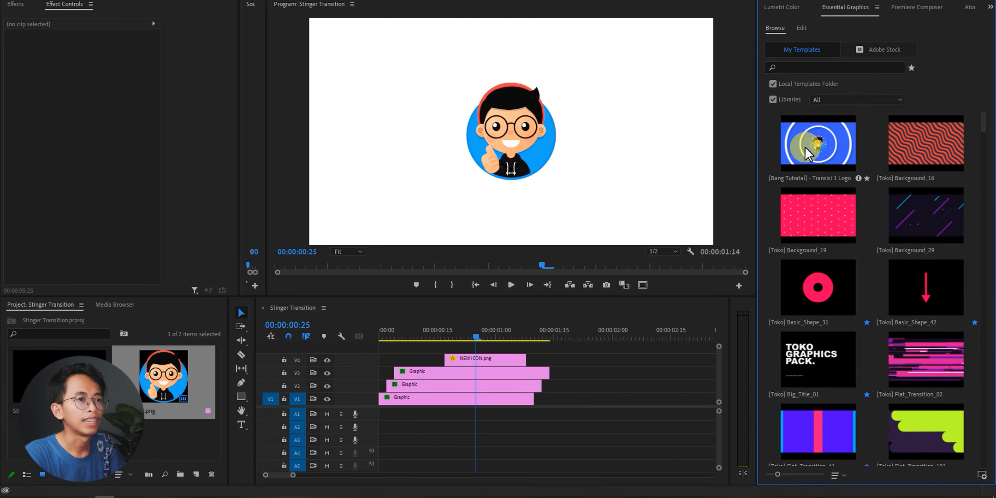
Install the remaining Bang Tutorial templates one by one: Transisi 1, Transisi 2 Logo, Transisi 2, Transisi 3 Logo and Transisi 3.
left_click(978, 477)
left_click(338, 122)
double_click(337, 122)
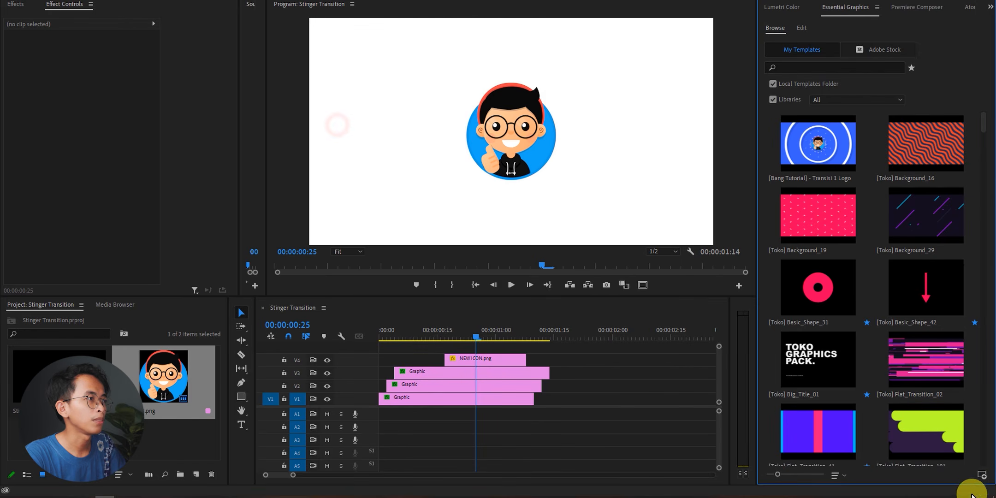
left_click(981, 475)
double_click(391, 133)
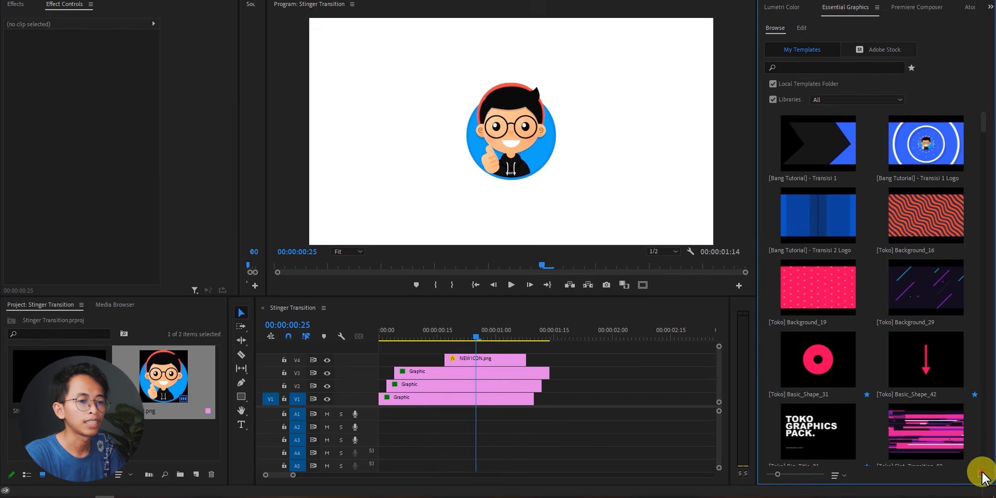
left_click(981, 475)
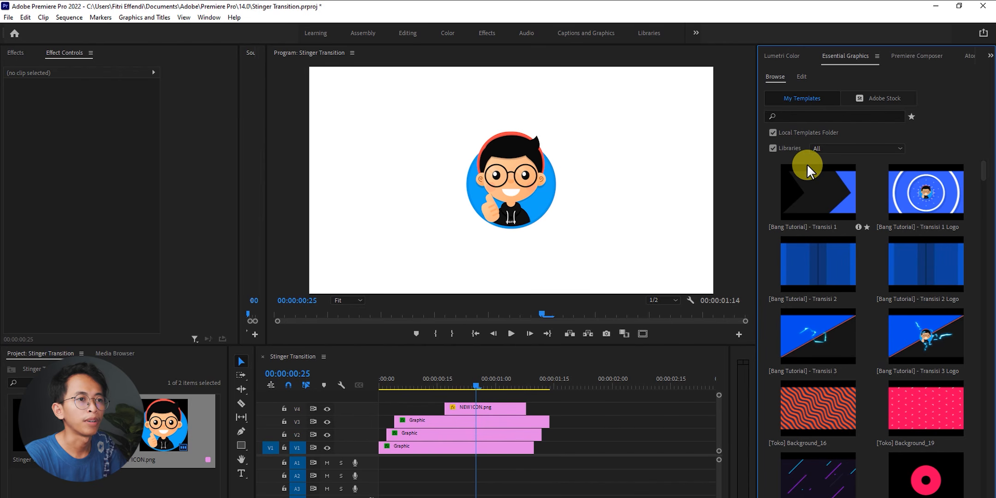
Create a new sequence named Sequence 02 with a 1920 × 1080 frame size and a 30.00 frames/second timebase.
left_click(600, 460)
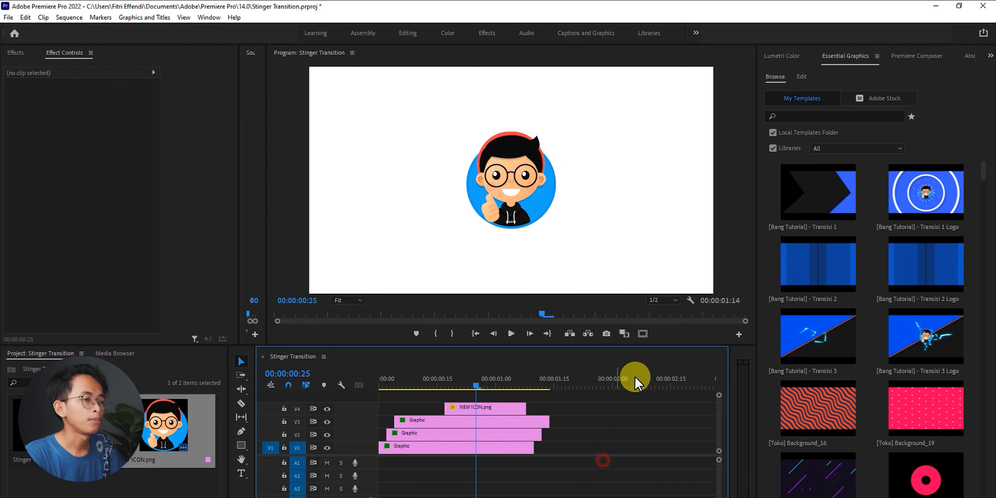
left_click(623, 419)
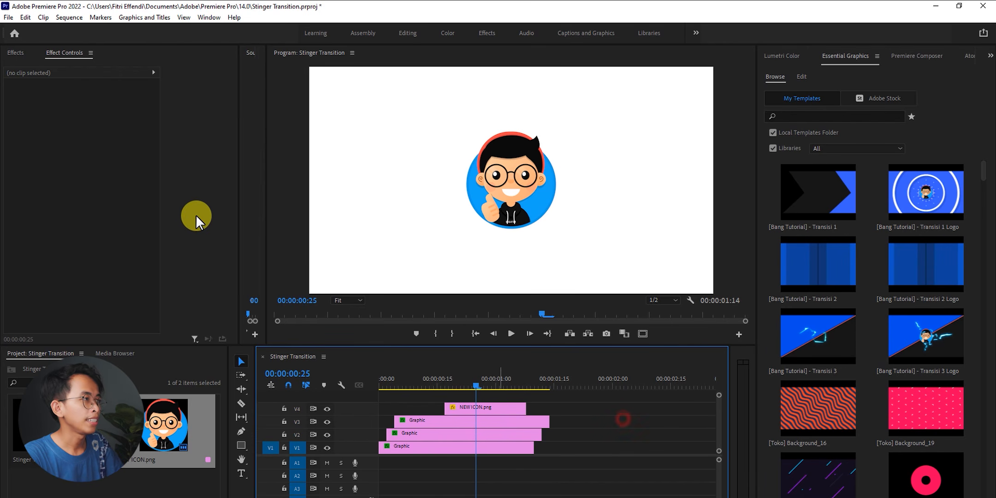
left_click(8, 17)
mouse_move(138, 30)
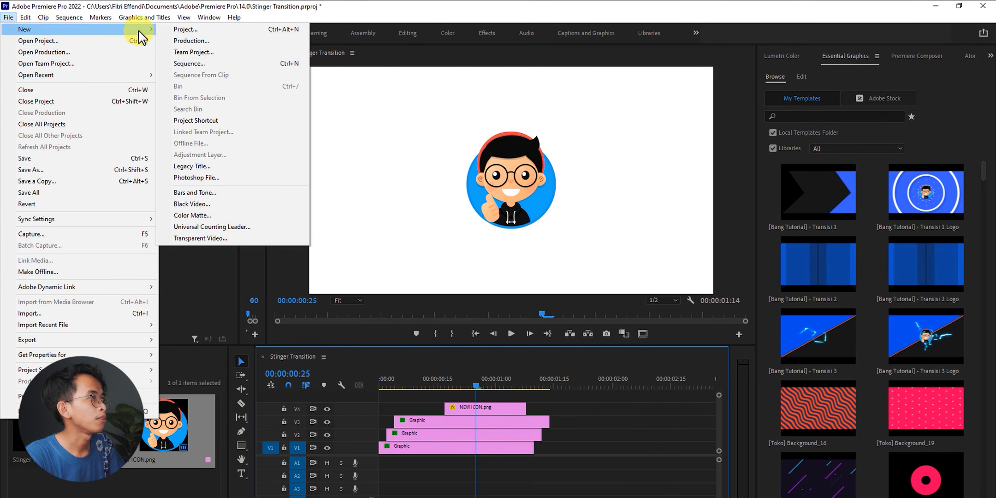
left_click(198, 63)
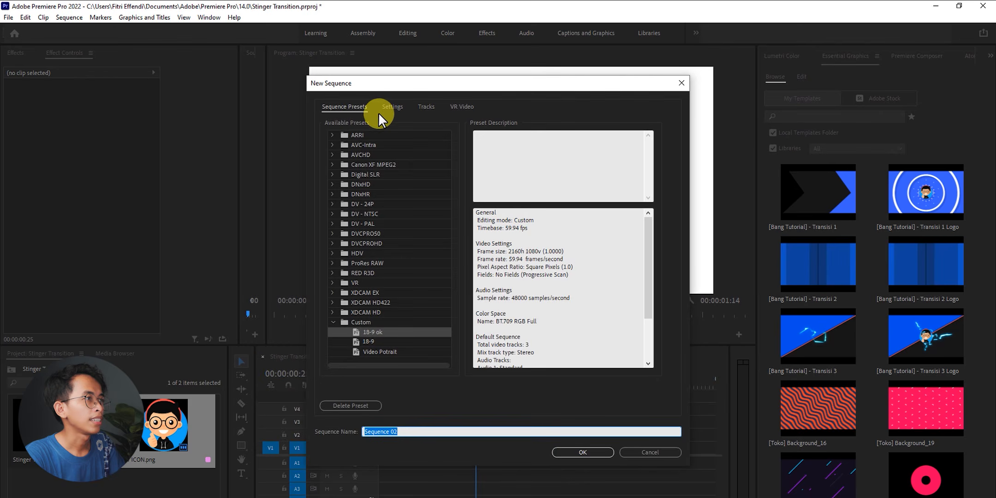
left_click(382, 107)
left_click(418, 165)
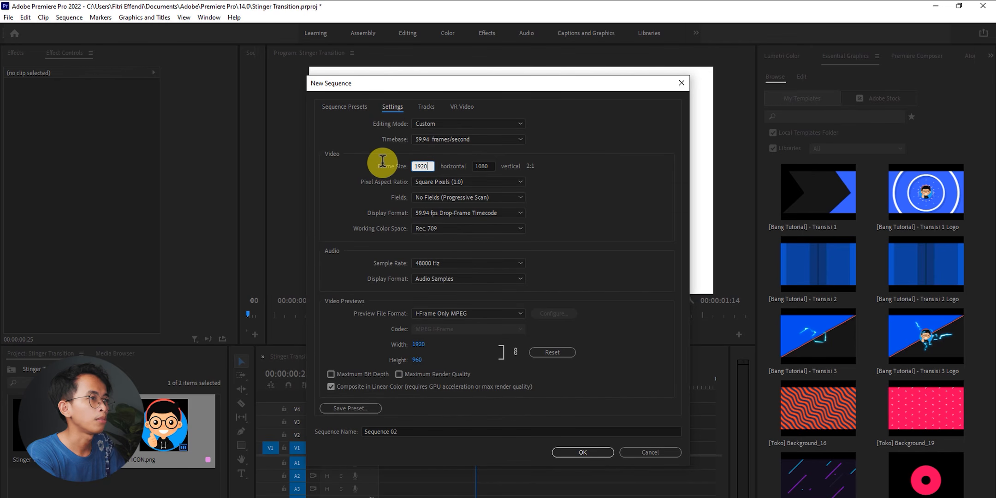
left_click(432, 138)
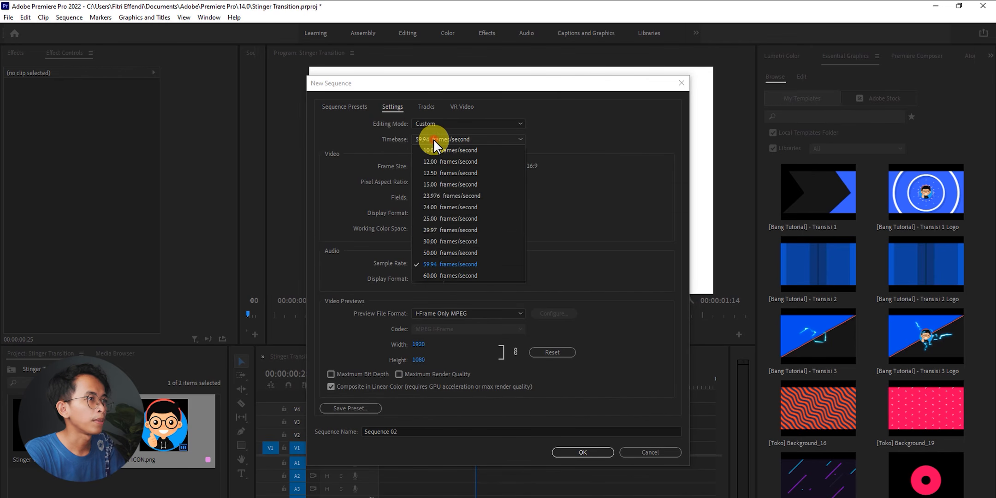
left_click(436, 241)
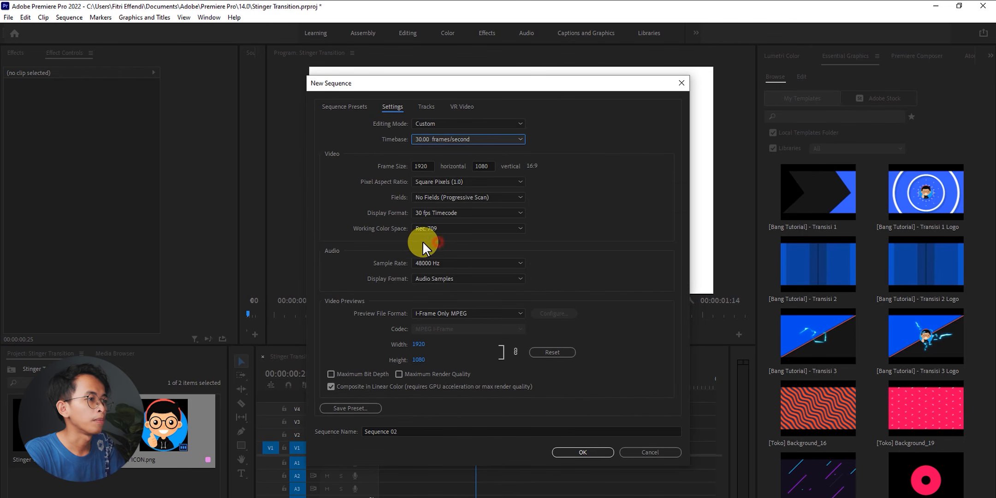
left_click(581, 452)
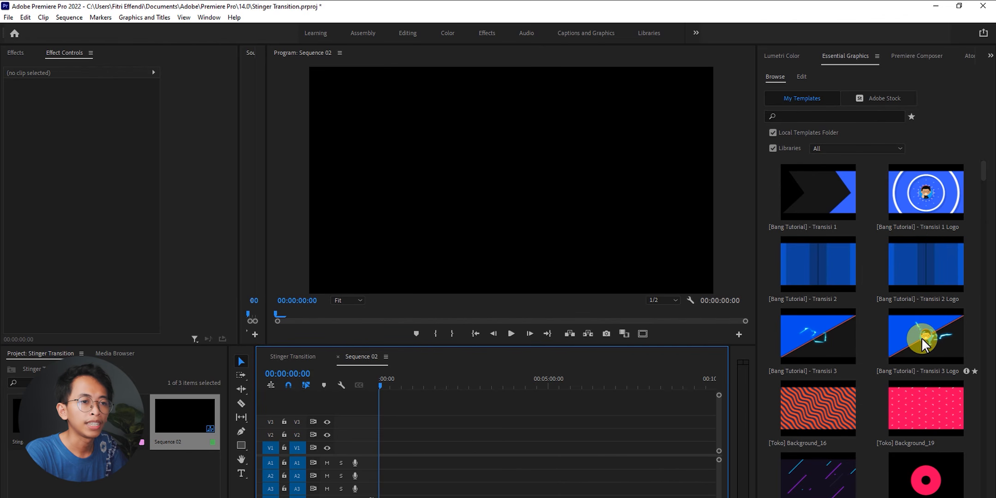
Place the [Bang Tutorial] - Transisi 3 Logo template at the start of V1 in Sequence 02 and preview its animation.
left_click_drag(922, 340, 378, 451)
key("space")
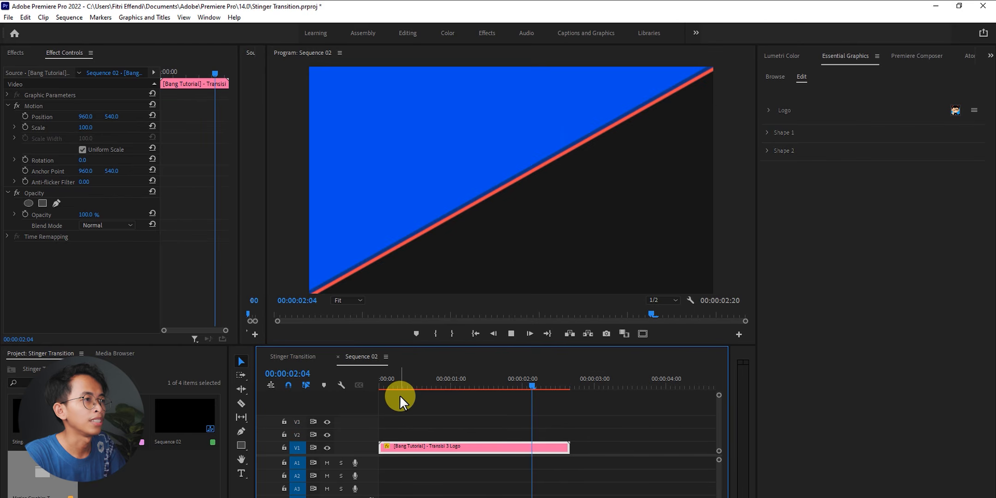
left_click_drag(440, 378, 401, 378)
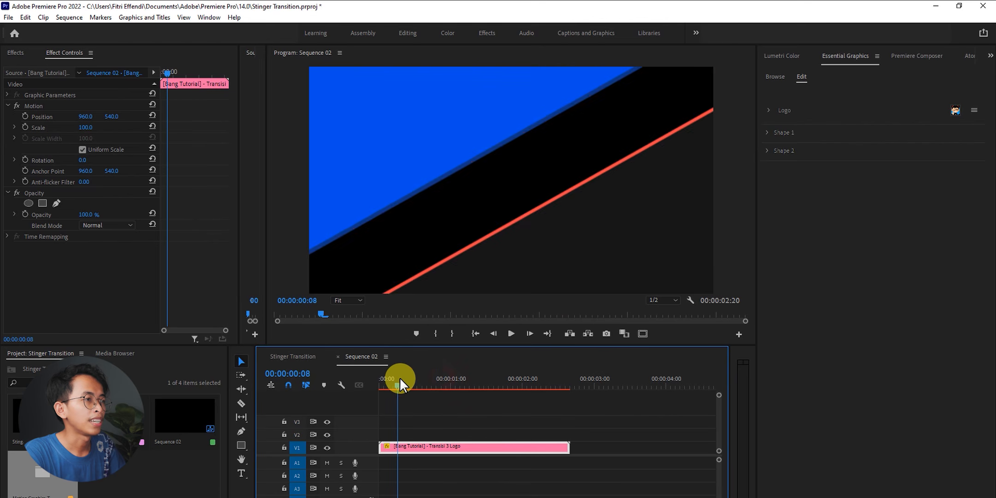
key("space")
key("space")
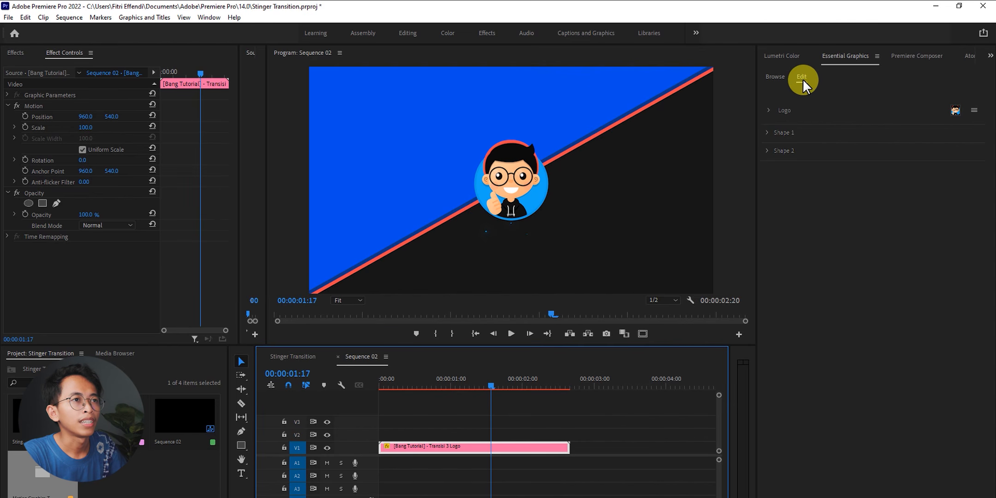
Replace the logo in the Transisi 3 Logo clip with Robot Gaming Logo.png from the desktop's Logo folder.
left_click(522, 431)
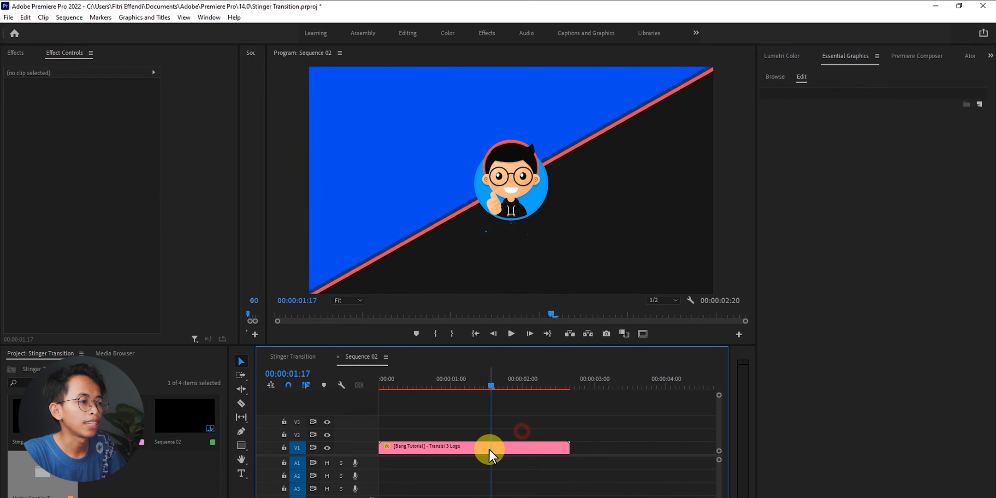
left_click(519, 447)
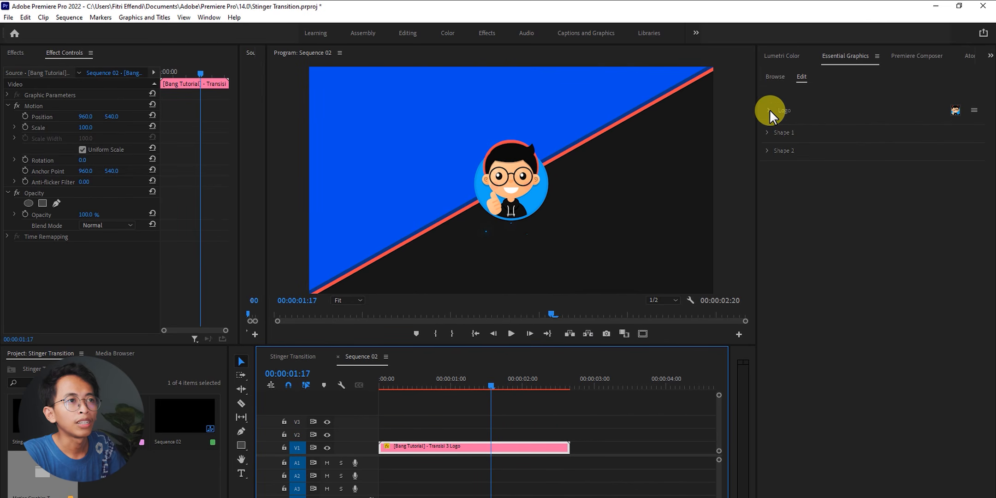
right_click(970, 110)
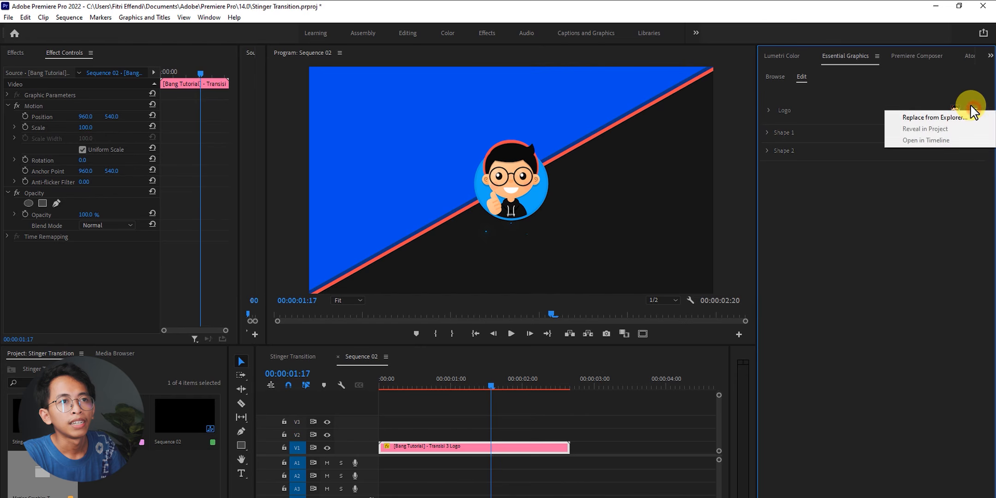
left_click(973, 116)
right_click(973, 113)
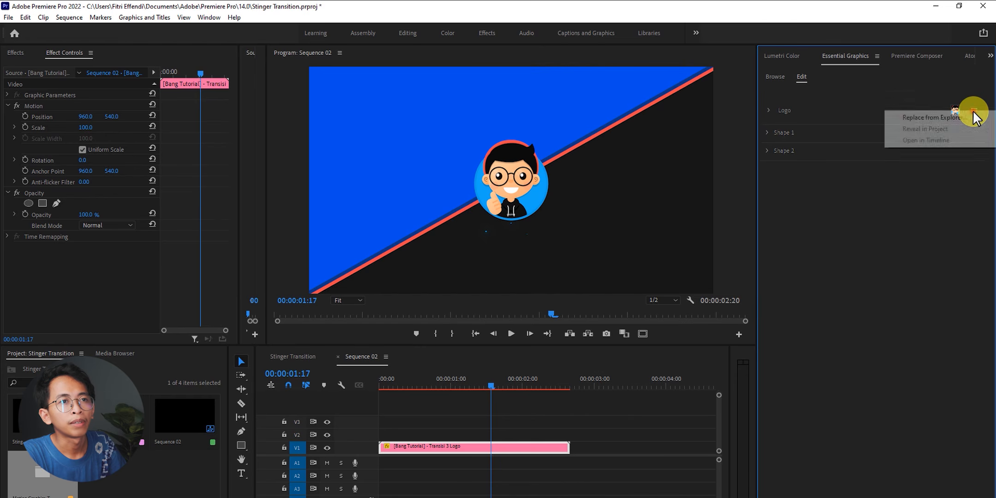
left_click(935, 118)
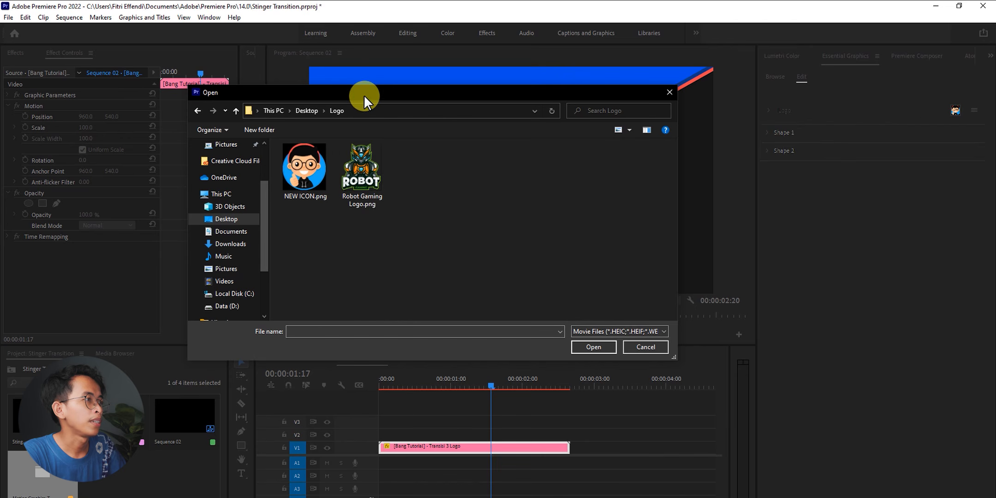
double_click(373, 160)
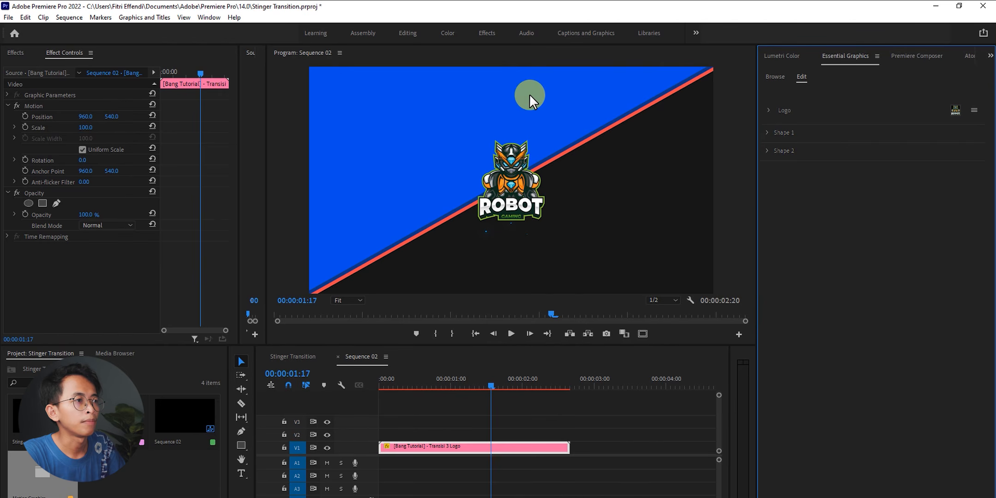
Change Shape 1's color to orange F59A26 by sampling it from the robot logo.
left_click(766, 133)
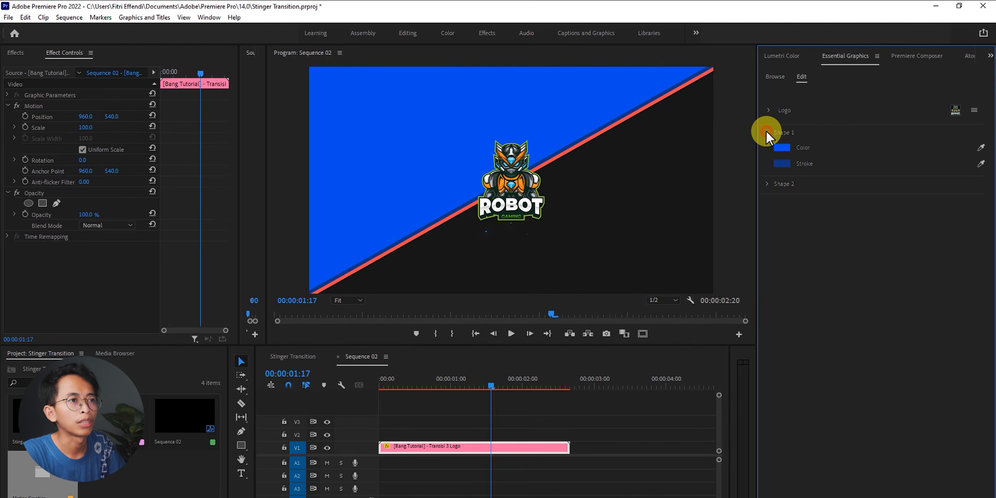
left_click(779, 150)
left_click_drag(584, 188, 514, 398)
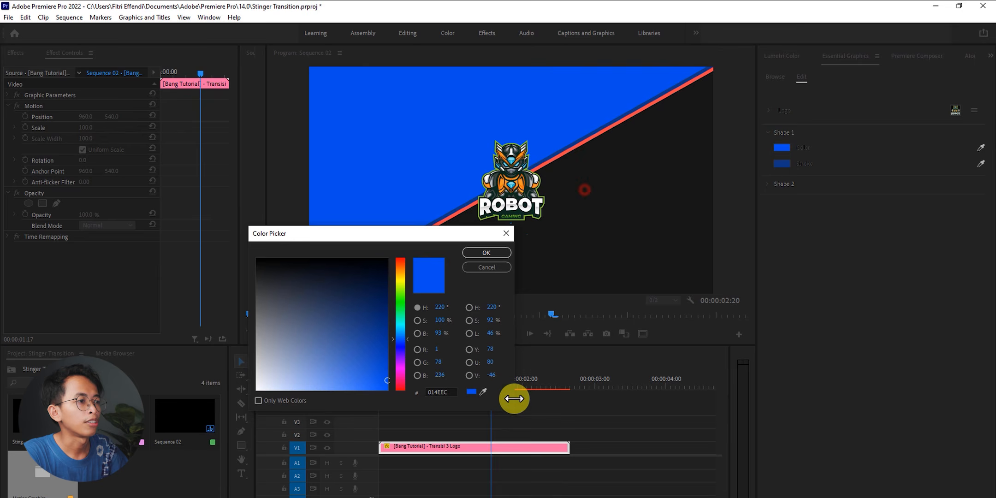
left_click(484, 393)
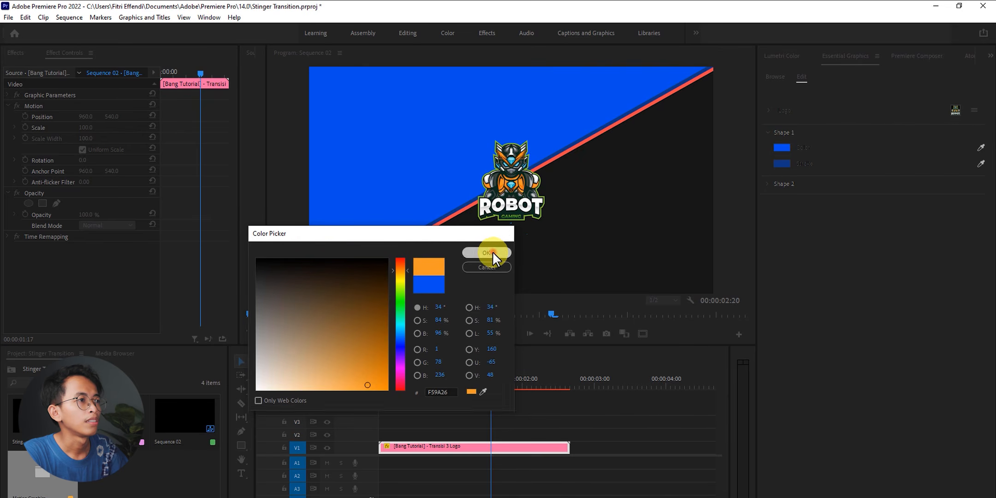
left_click(493, 251)
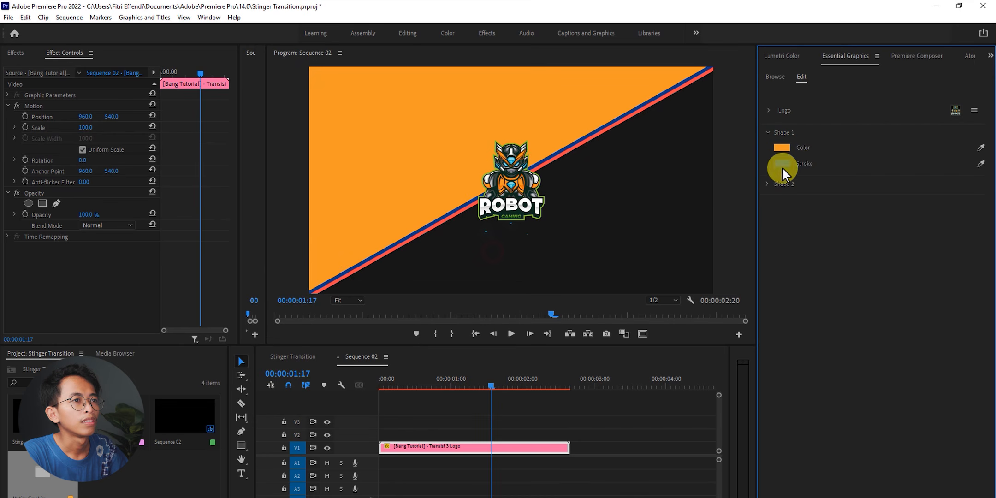
Set Shape 2's color to green 7EB331 sampled from the robot logo, and give both shapes dark green strokes.
left_click(767, 184)
left_click(782, 199)
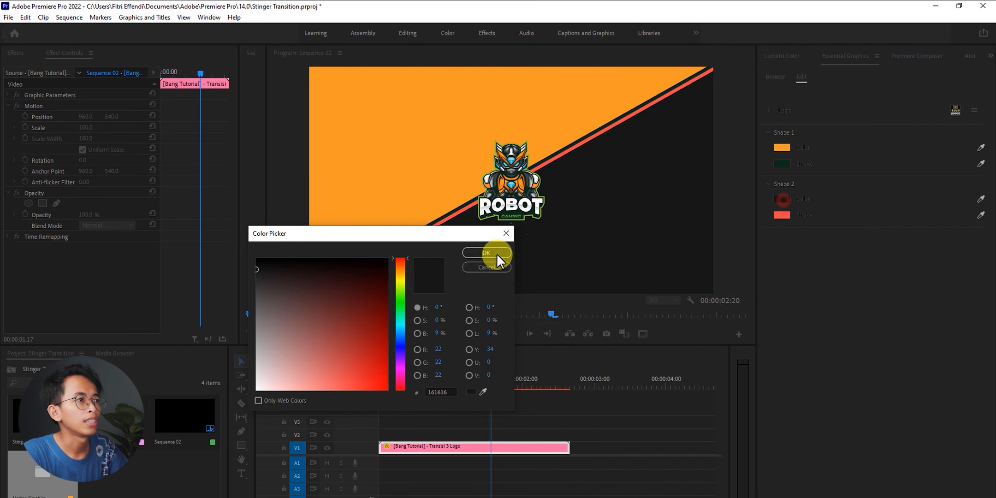
left_click(539, 218)
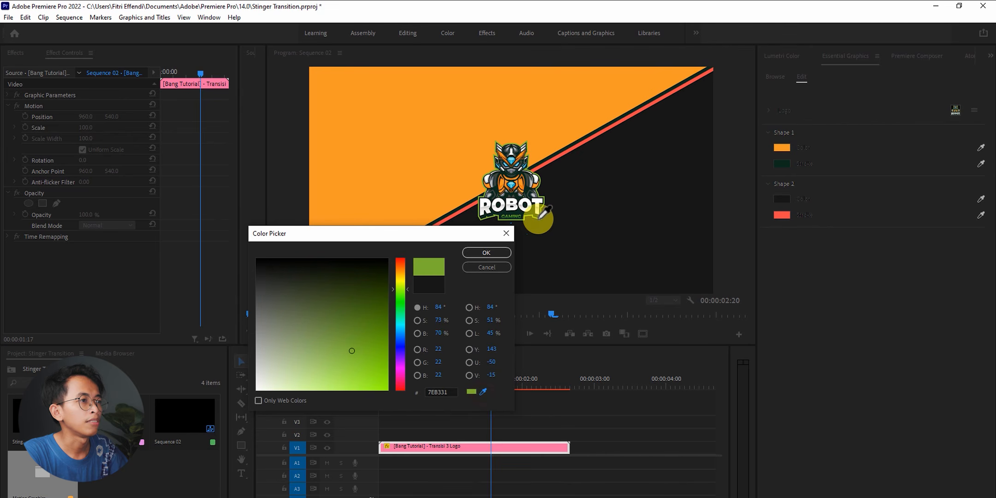
left_click(486, 253)
Play the recolored robot-logo transition from the start of Sequence 02.
left_click_drag(484, 383, 368, 386)
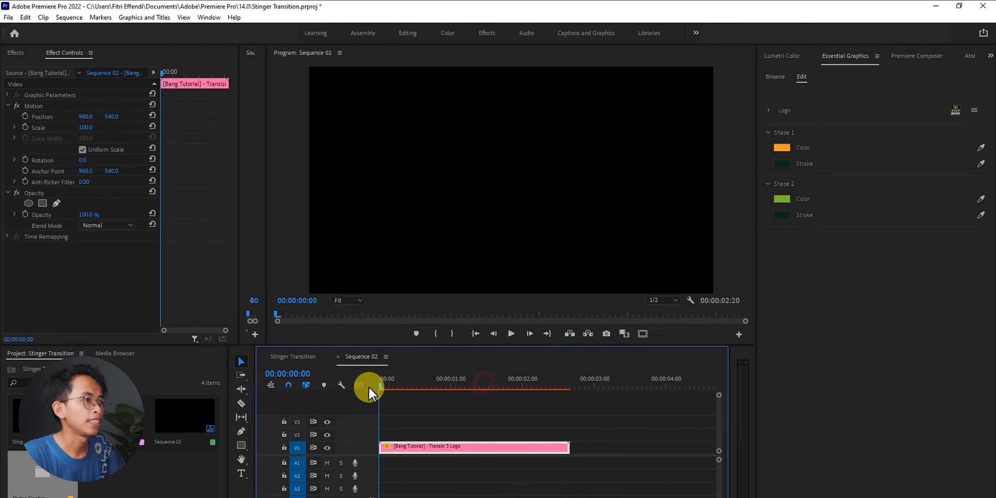
key("space")
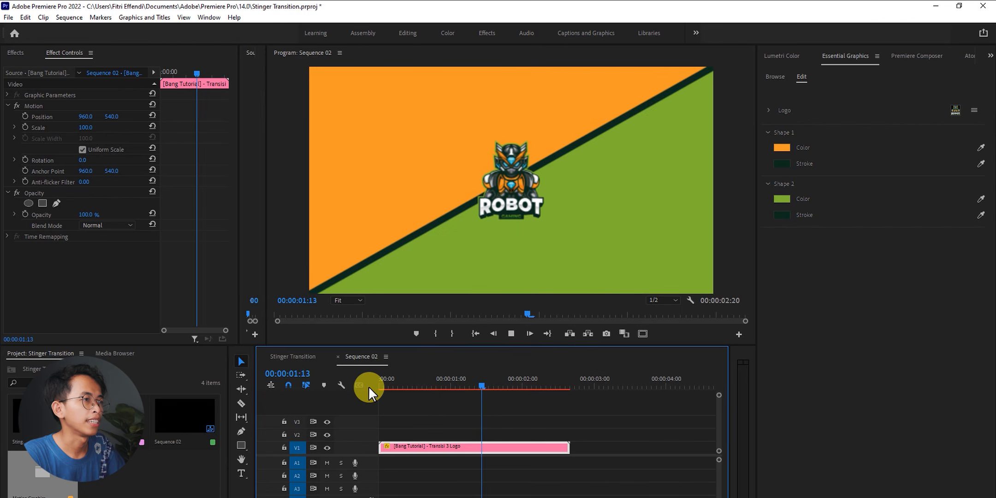